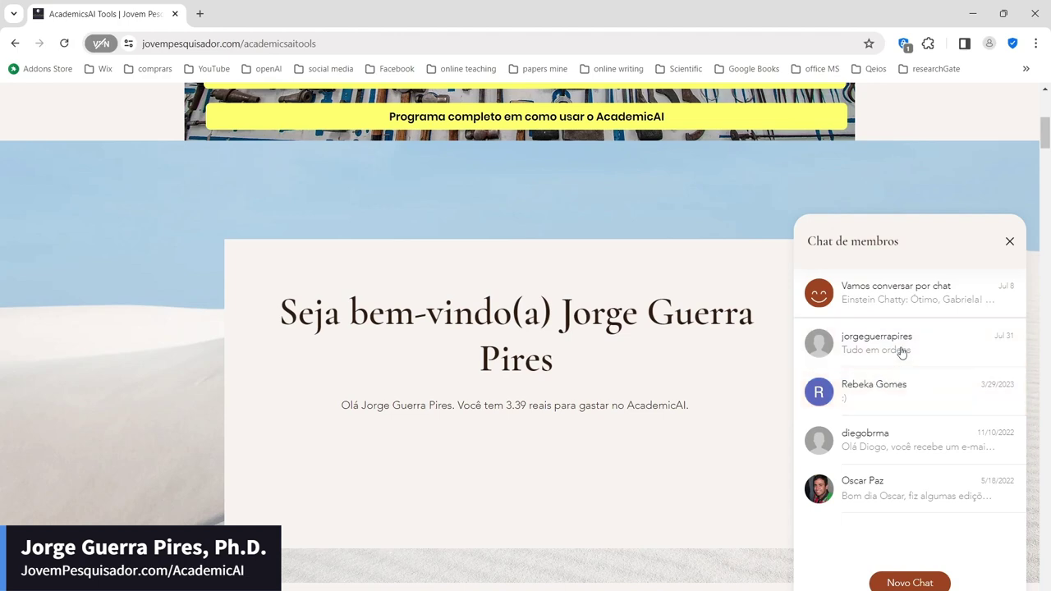
- Close the member chat and open the tool for applying data analysis techniques to your own data
left_click(1011, 244)
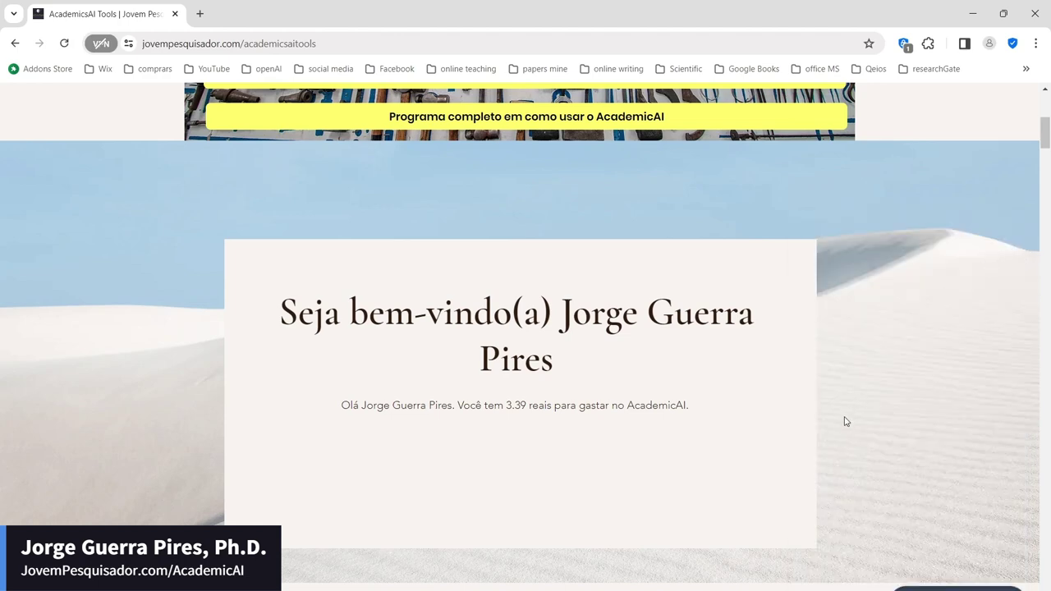
scroll(847, 419, "down", 1)
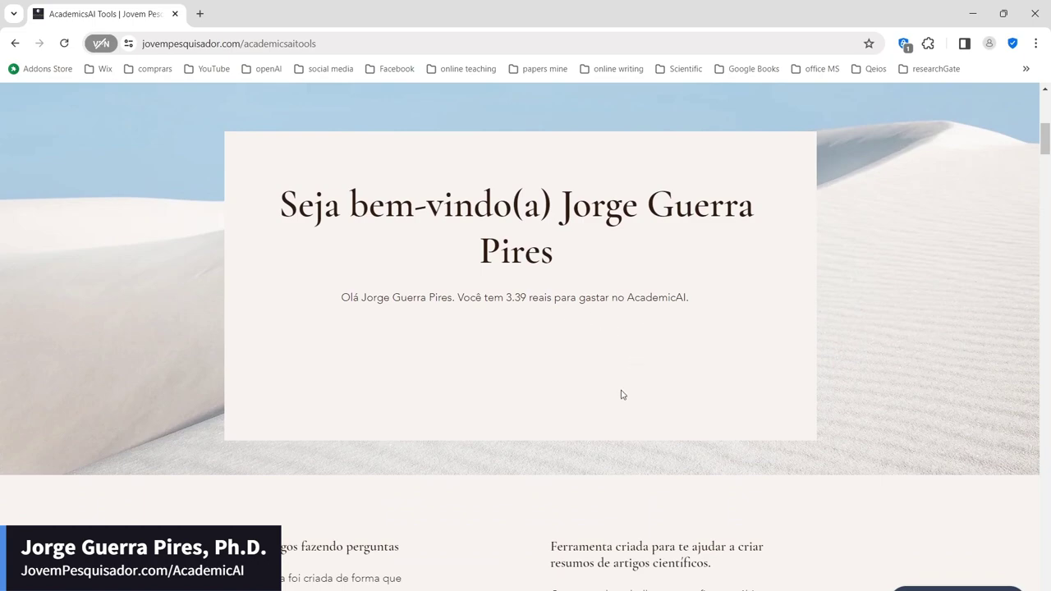
scroll(624, 382, "down", 4)
scroll(695, 408, "down", 15)
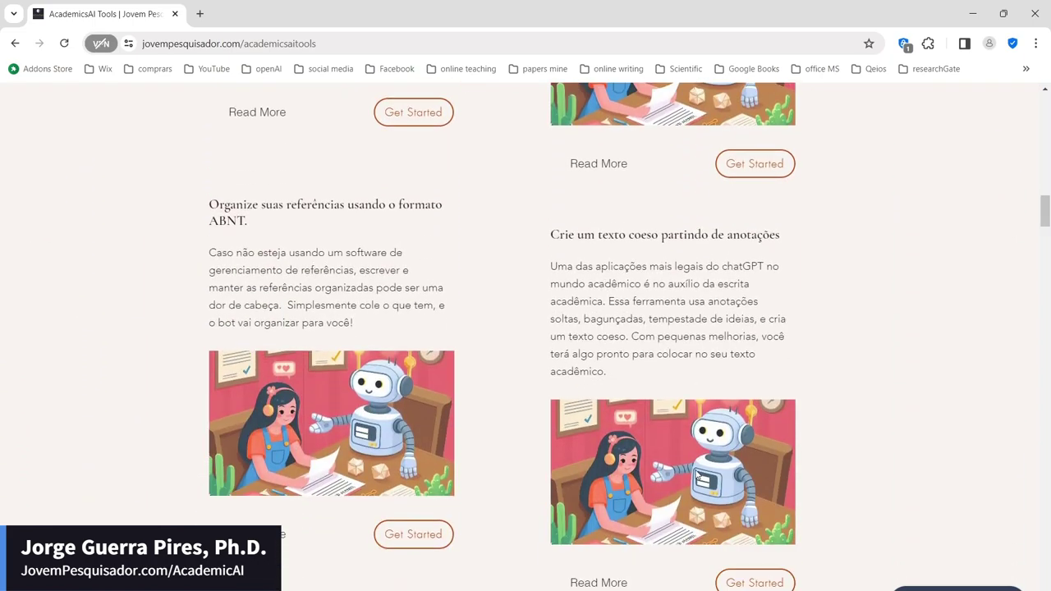
scroll(688, 497, "down", 6)
scroll(621, 452, "up", 6)
scroll(613, 448, "up", 2)
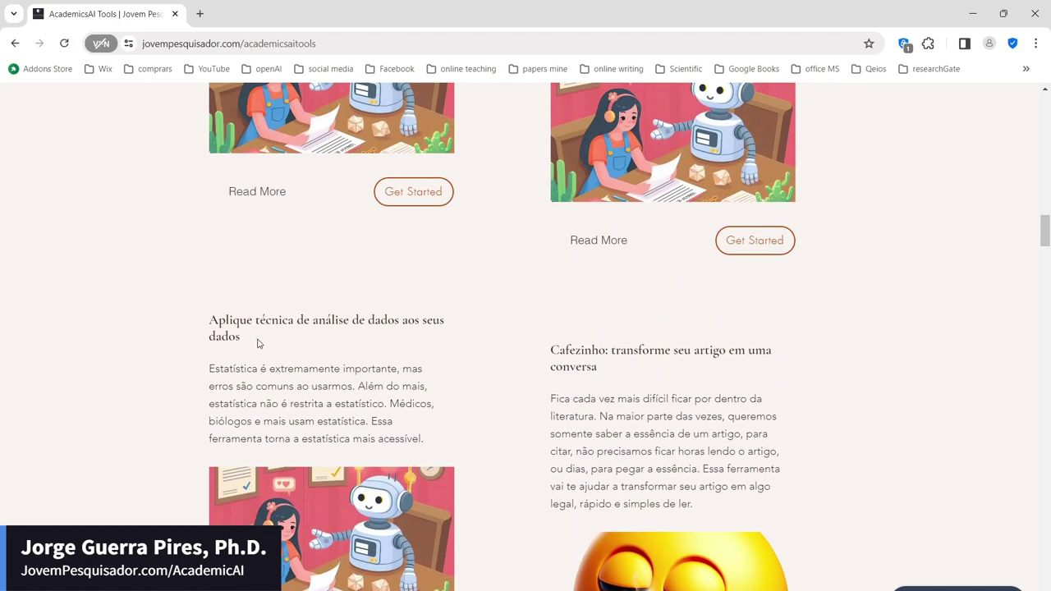
scroll(343, 441, "down", 2)
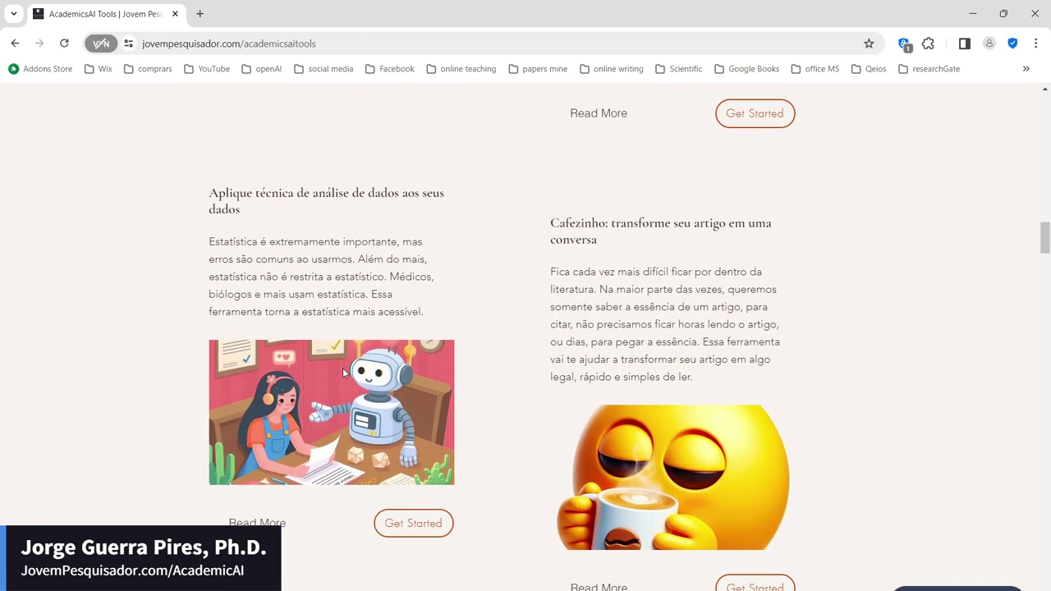
left_click(424, 524)
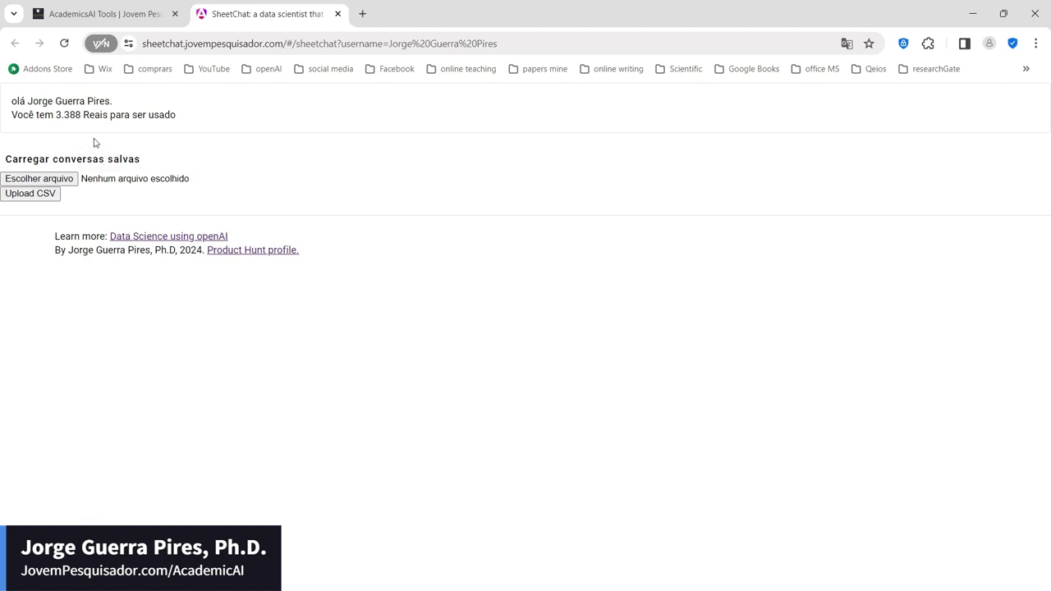
- Choose the Eleições 2024 CSV file from its Downloads subfolder and upload it to the chat room
left_click(40, 179)
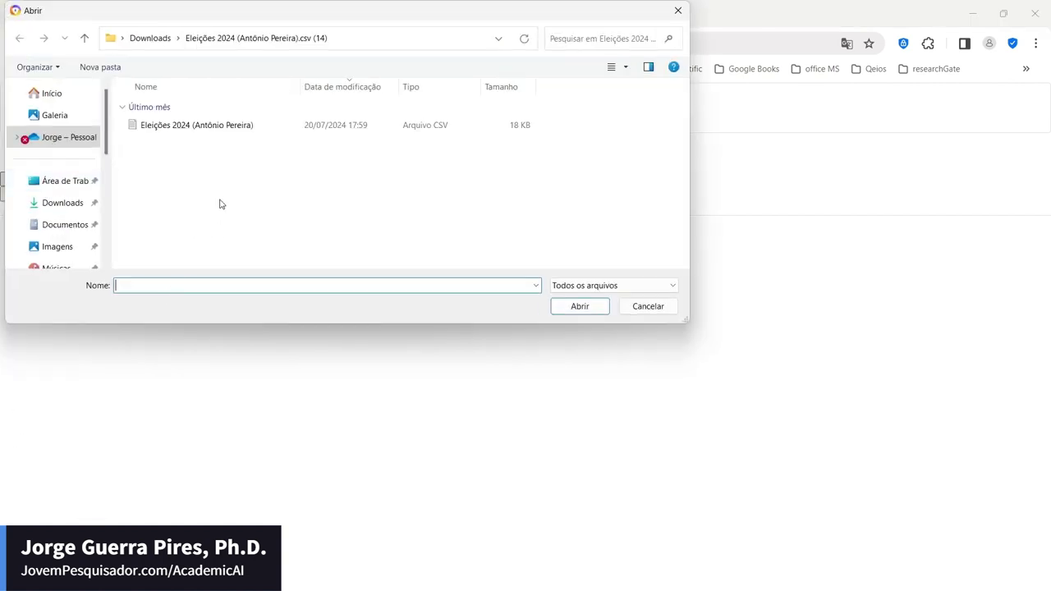
left_click(230, 129)
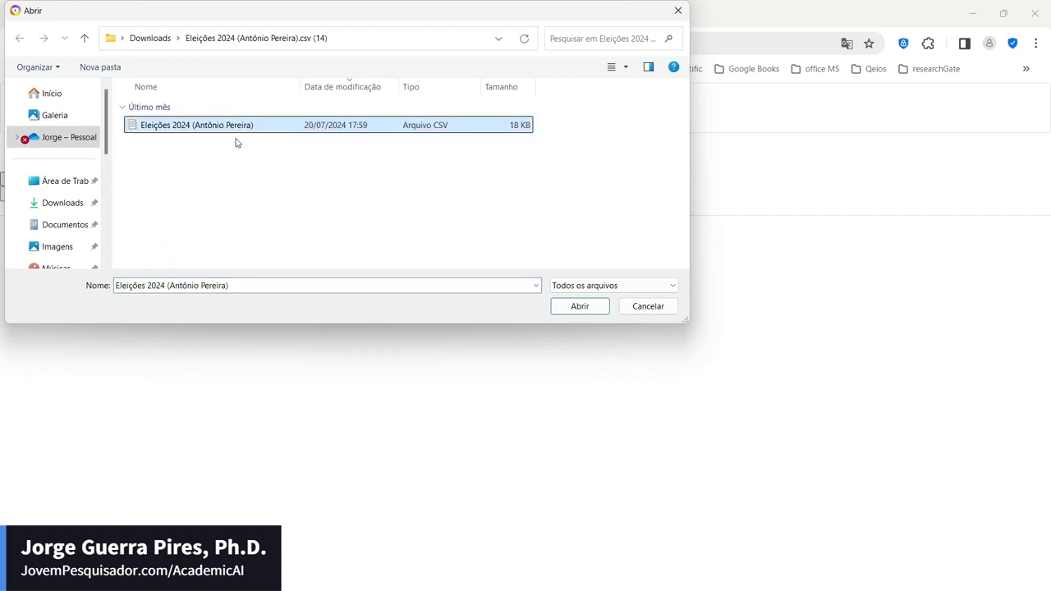
left_click(582, 307)
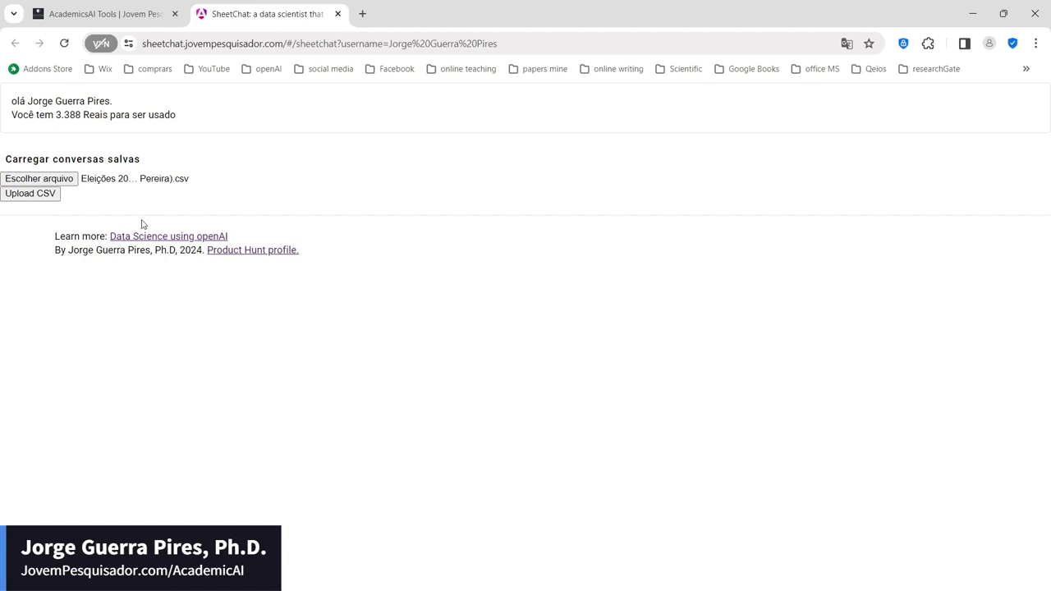
left_click(49, 197)
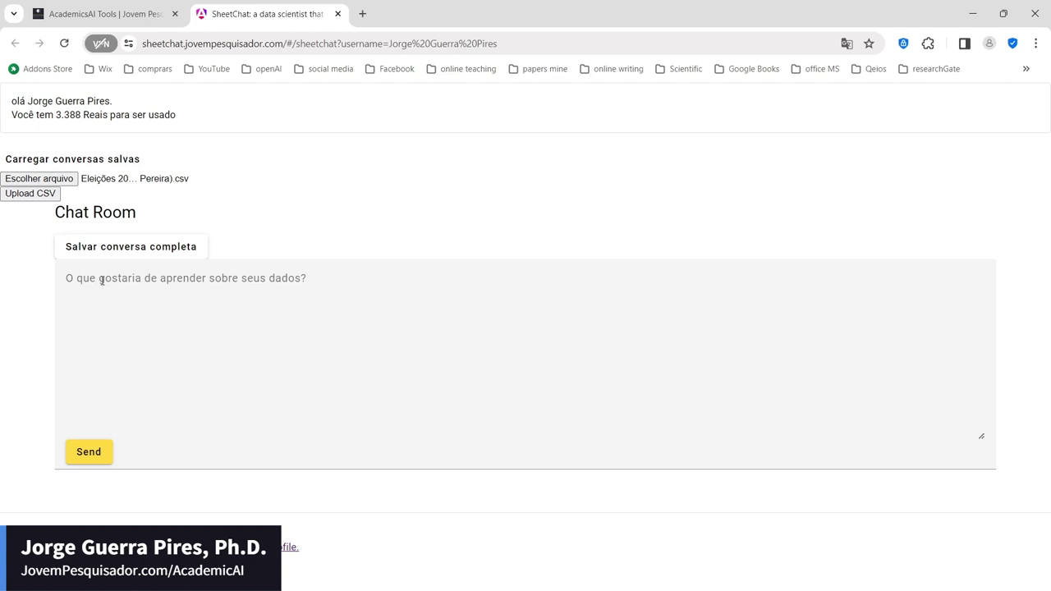
right_click(171, 178)
left_click(212, 161)
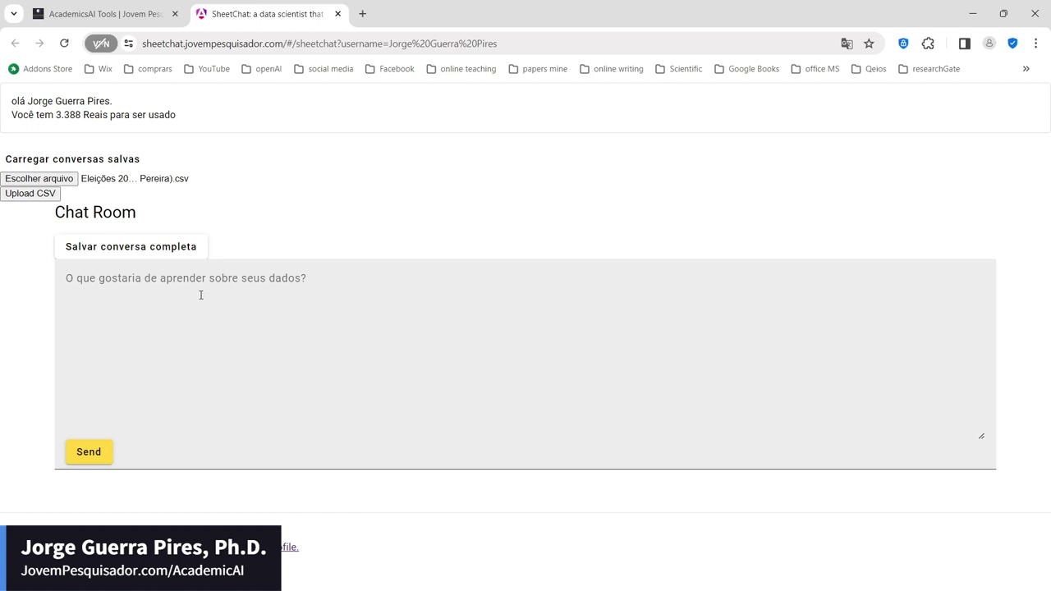
- Send the request "Faça um gráfico de pizza mostrando evangélicos vs. católicos."
left_click(201, 298)
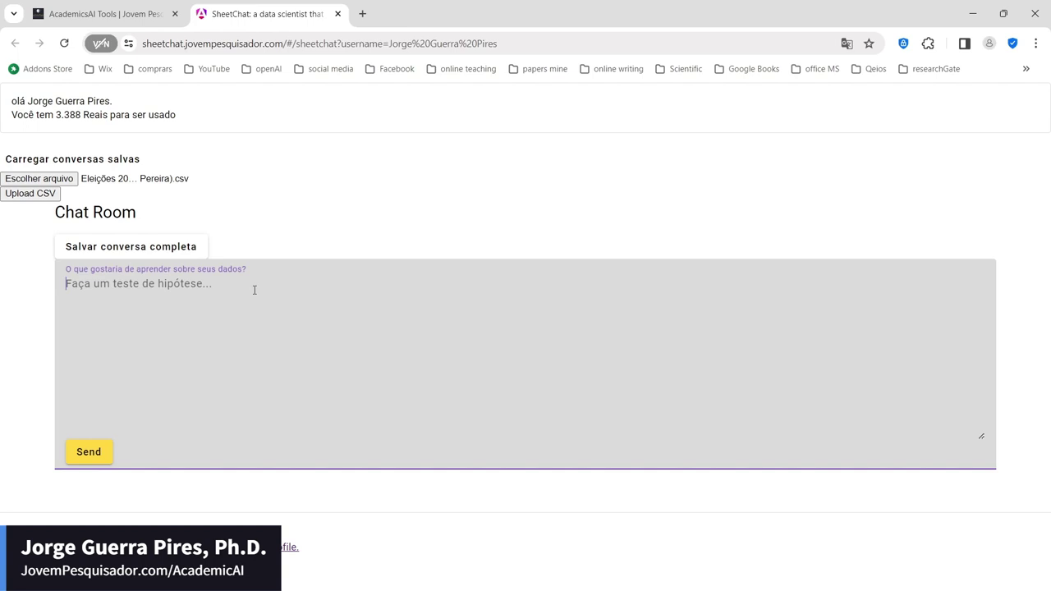
type("Faça um br")
key("BackSpace")
key("BackSpace")
type("gr")
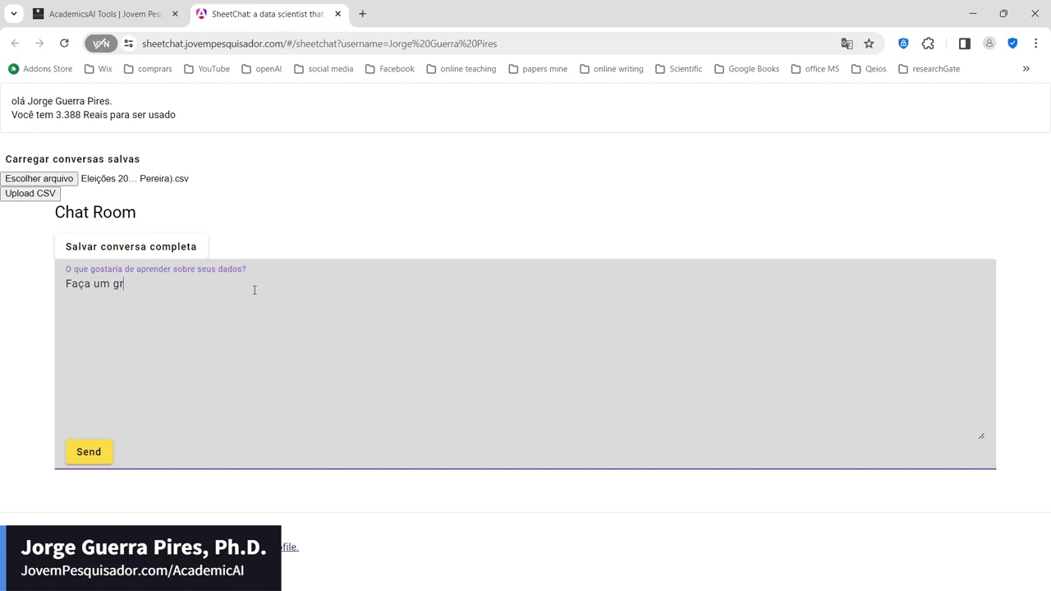
type("áfico de pizza mostrando evna")
type("g")
key("BackSpace")
key("BackSpace")
key("BackSpace")
type("angélicos vs. ")
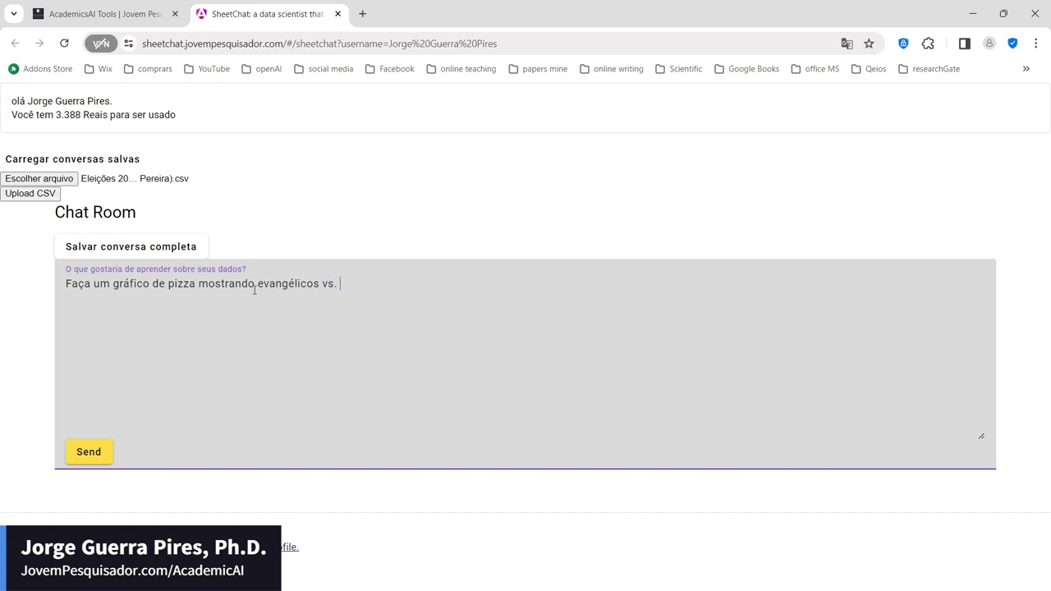
type("católicos.")
left_click(82, 450)
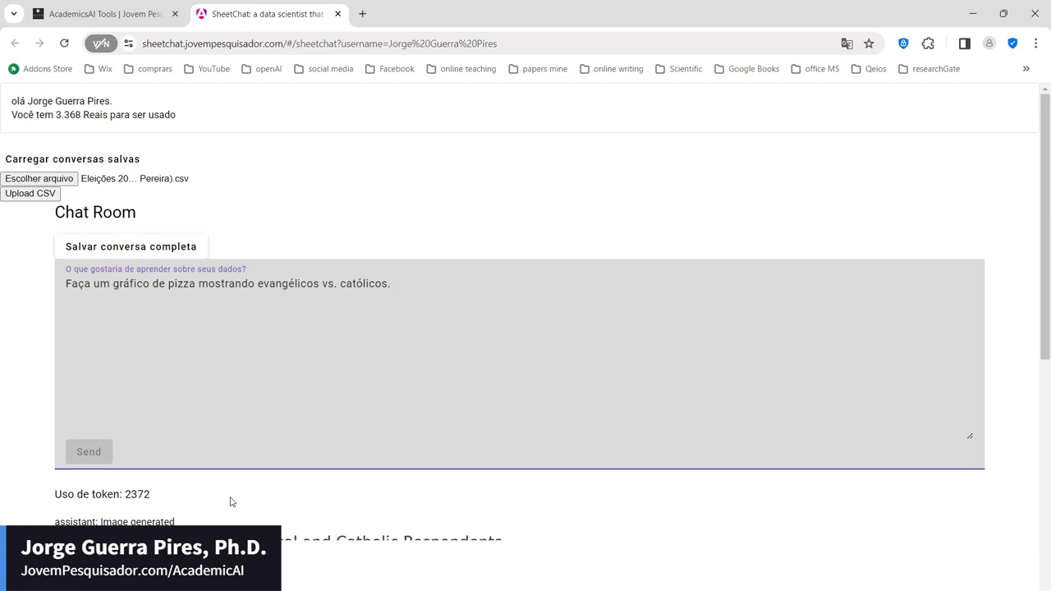
- Review the generated pie chart, start saving it, and set its IMRaD annotation section to Resultados
scroll(231, 501, "down", 6)
scroll(231, 441, "up", 1)
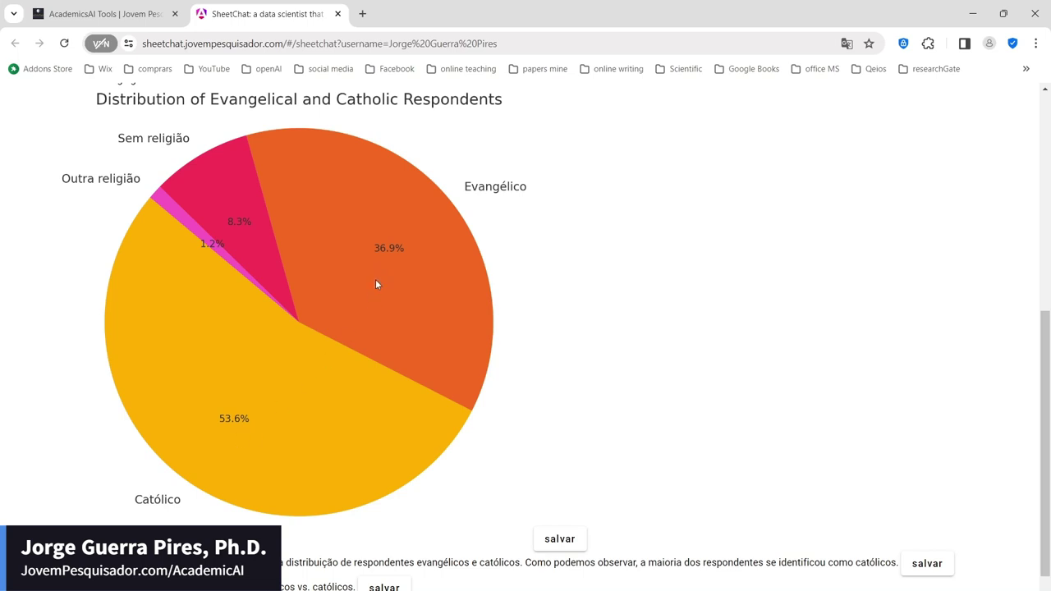
scroll(347, 432, "down", 1)
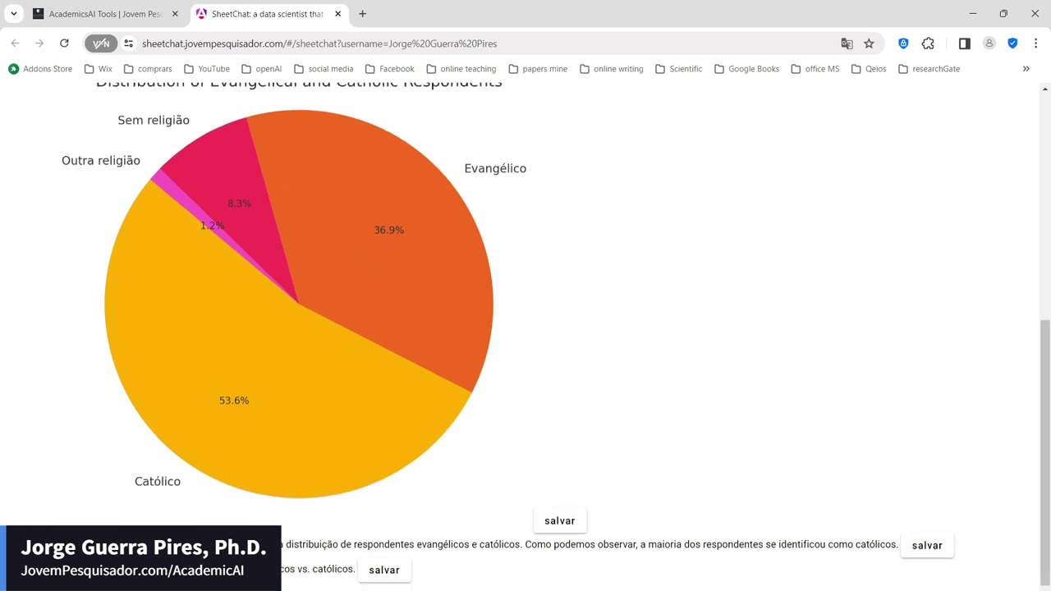
scroll(341, 444, "up", 2)
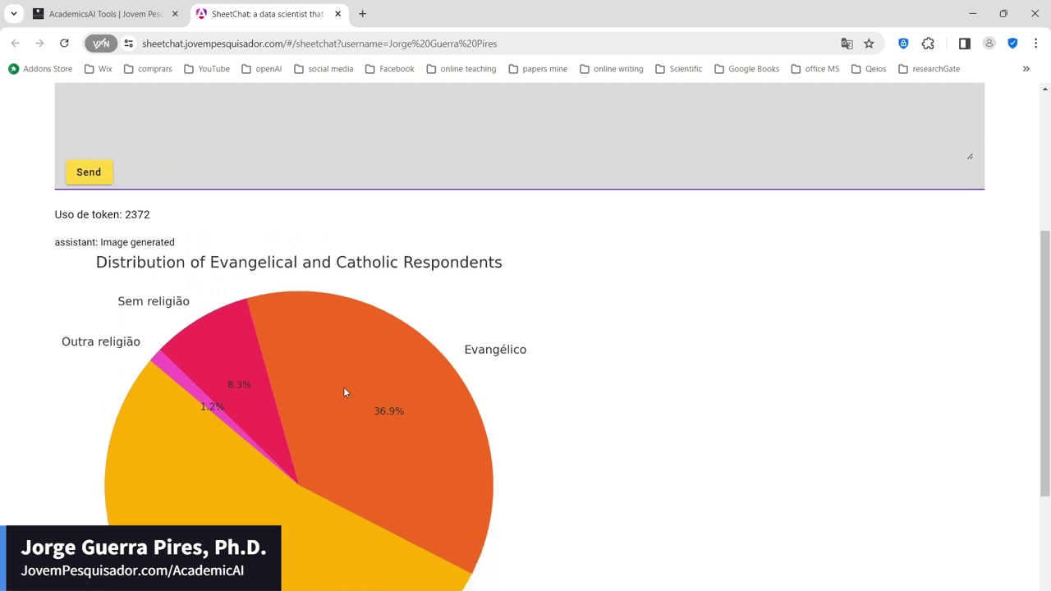
scroll(350, 457, "down", 3)
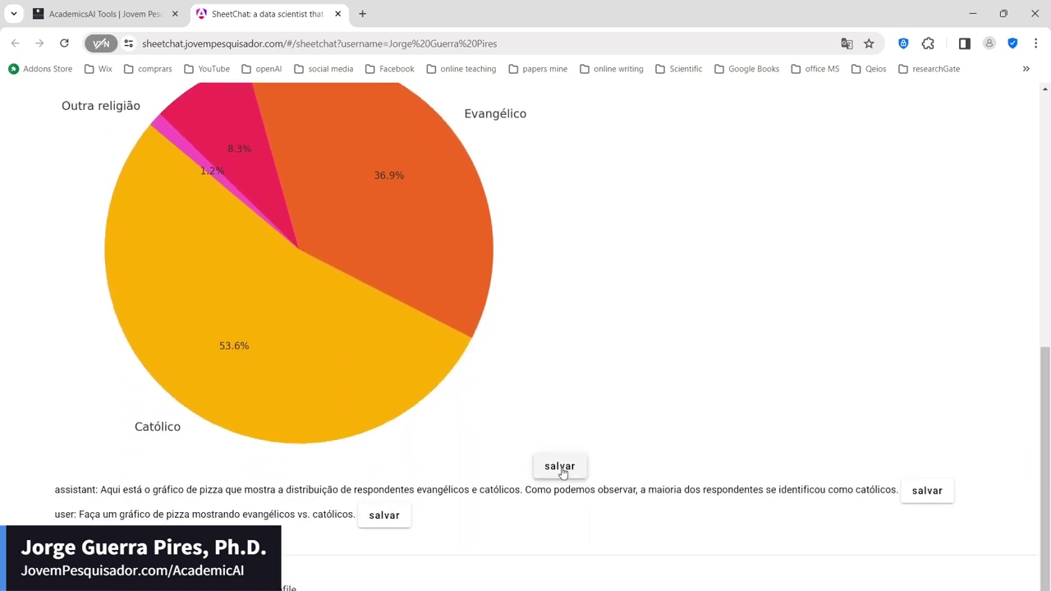
left_click(560, 467)
scroll(518, 487, "down", 2)
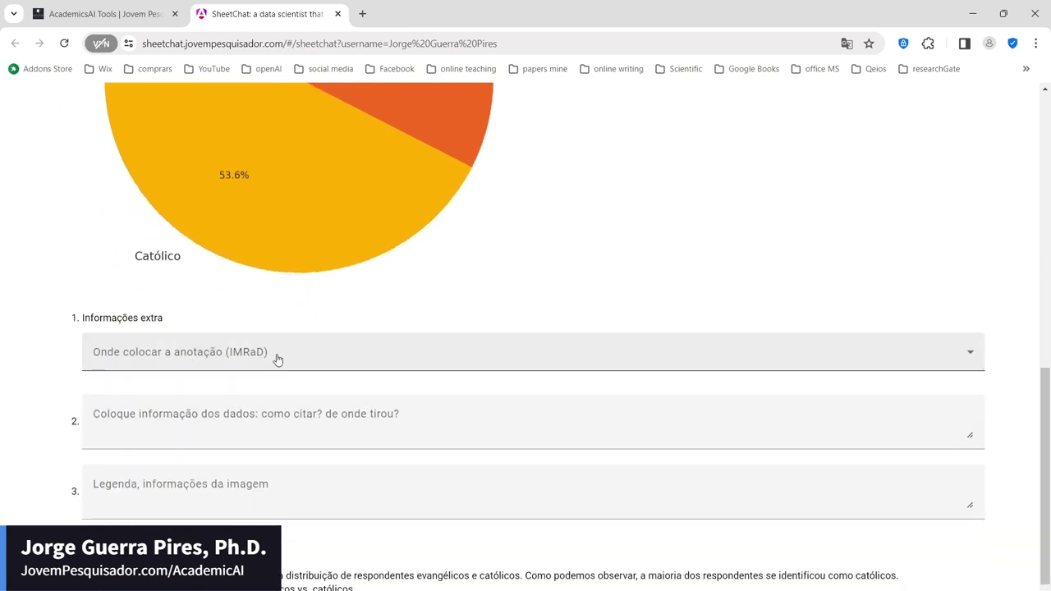
left_click(265, 359)
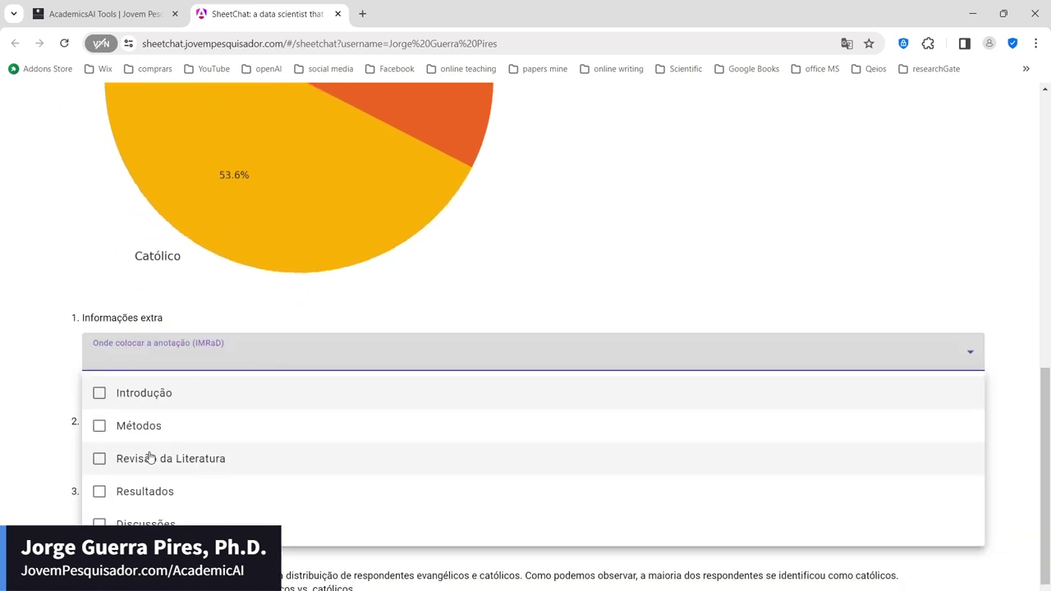
left_click(117, 490)
left_click(47, 373)
- Copy the assistant's explanation of the pie chart into the image caption
left_click(212, 425)
scroll(312, 435, "down", 1)
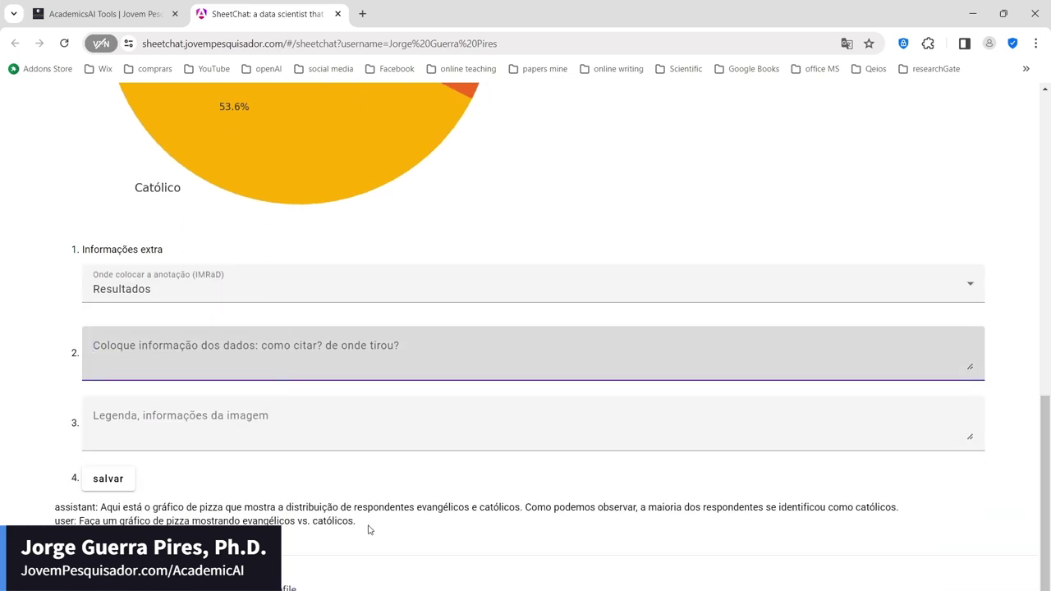
mouse_move(909, 512)
left_mouse_down()
mouse_move(542, 508)
mouse_move(296, 521)
mouse_move(99, 508)
left_mouse_up()
key("ctrl+c")
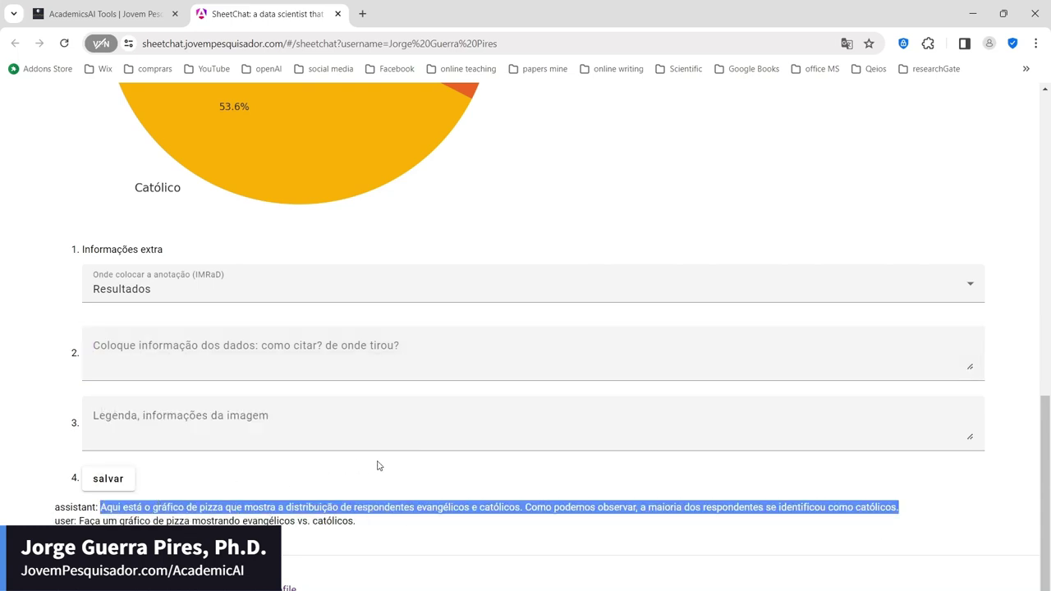
left_click(121, 422)
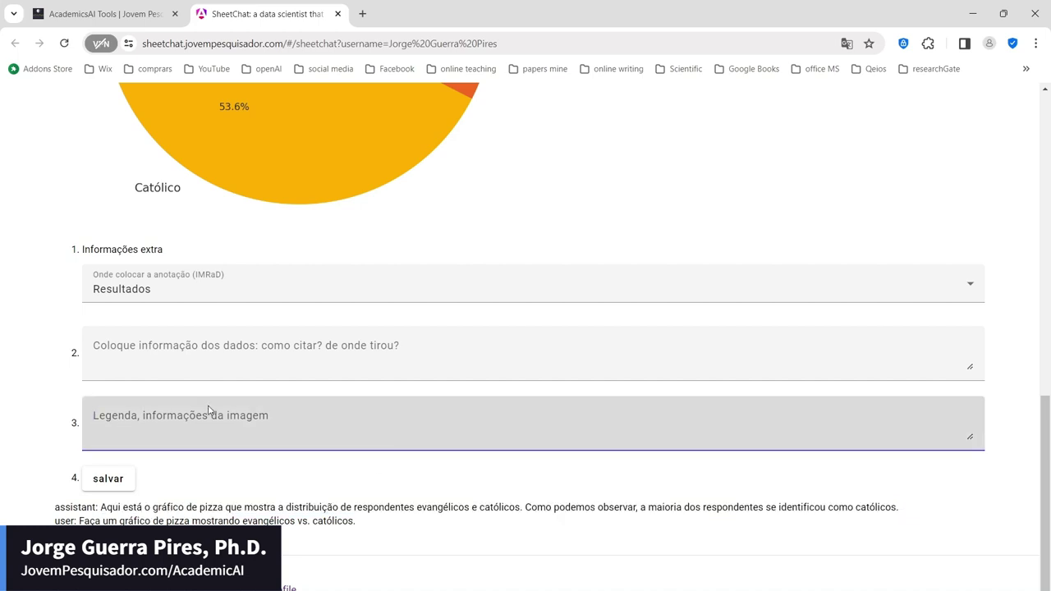
key("ctrl+v")
- Enter "Gerado de dados reais usando inteligência artificial (ferramenta SheetChat)" as the data source information and save the chart annotation
left_click(206, 367)
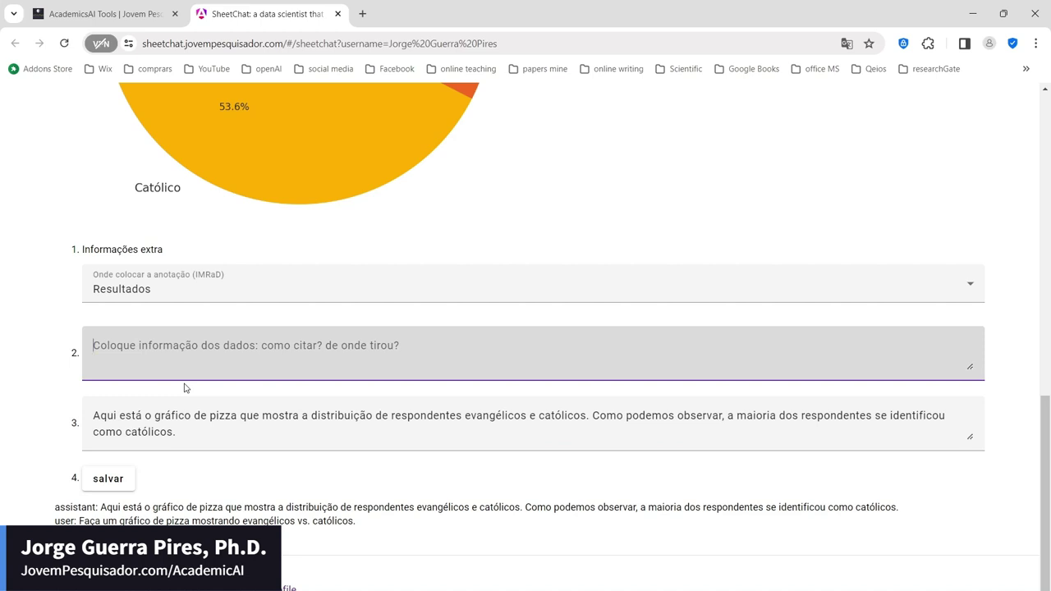
type("Gerado")
type("ados")
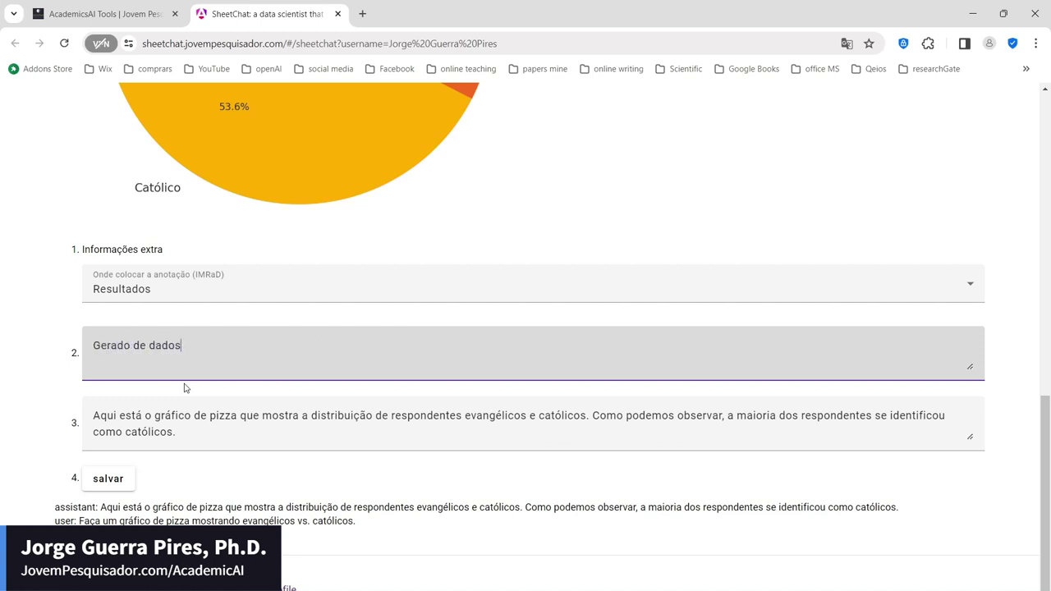
type(" reais usando intelig")
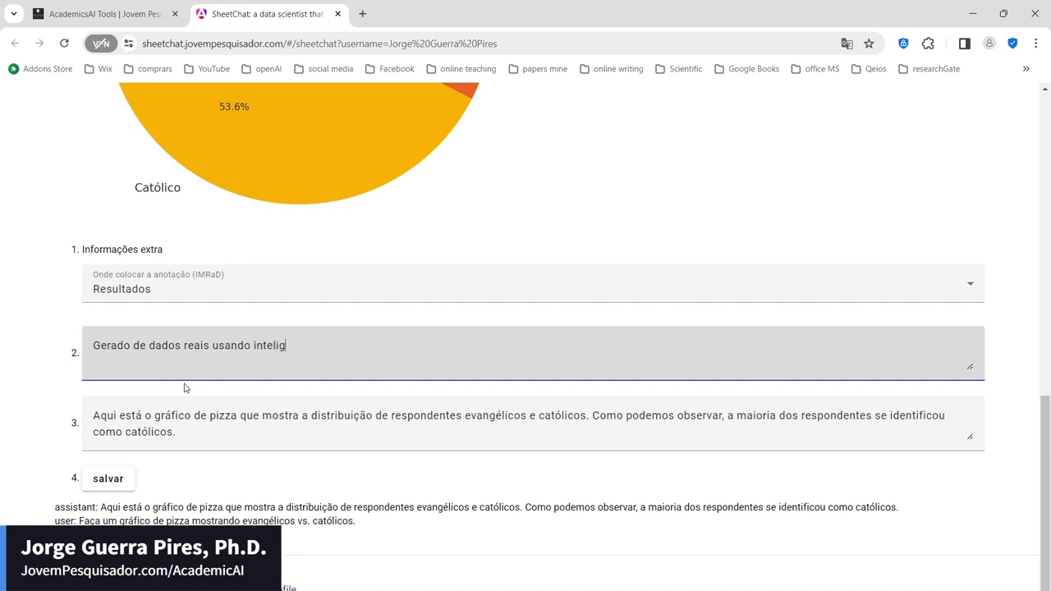
type("ência")
type(" artificial ")
type("(ferra")
type("menta Sheet")
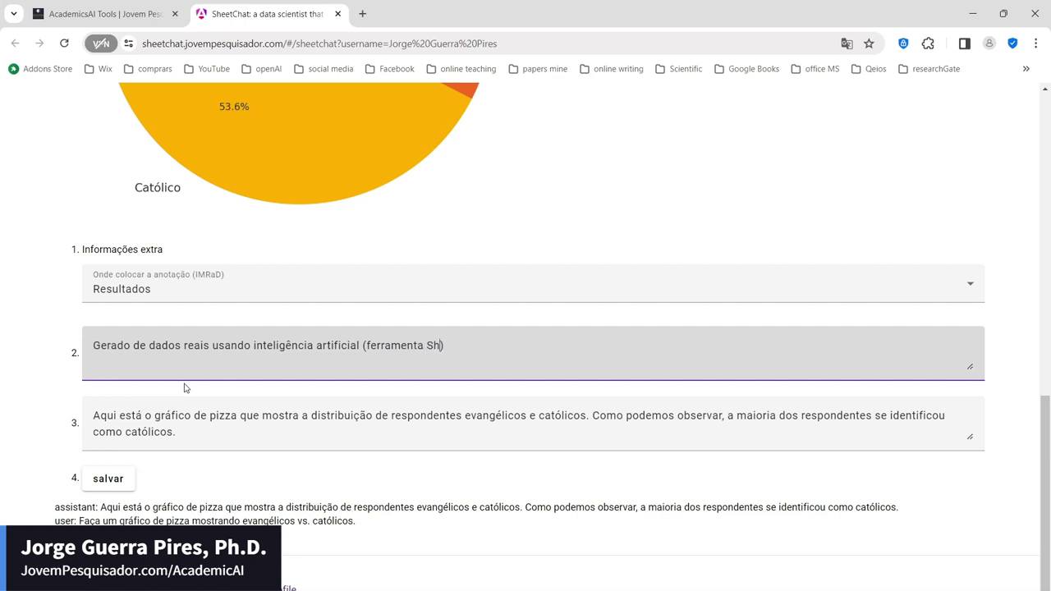
type("Chat")
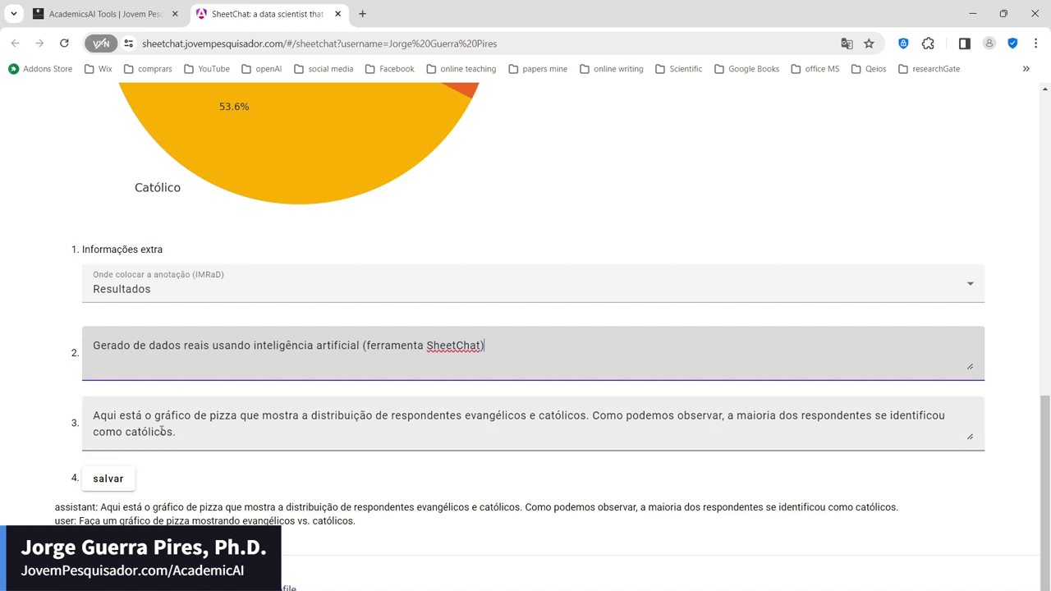
left_click(105, 480)
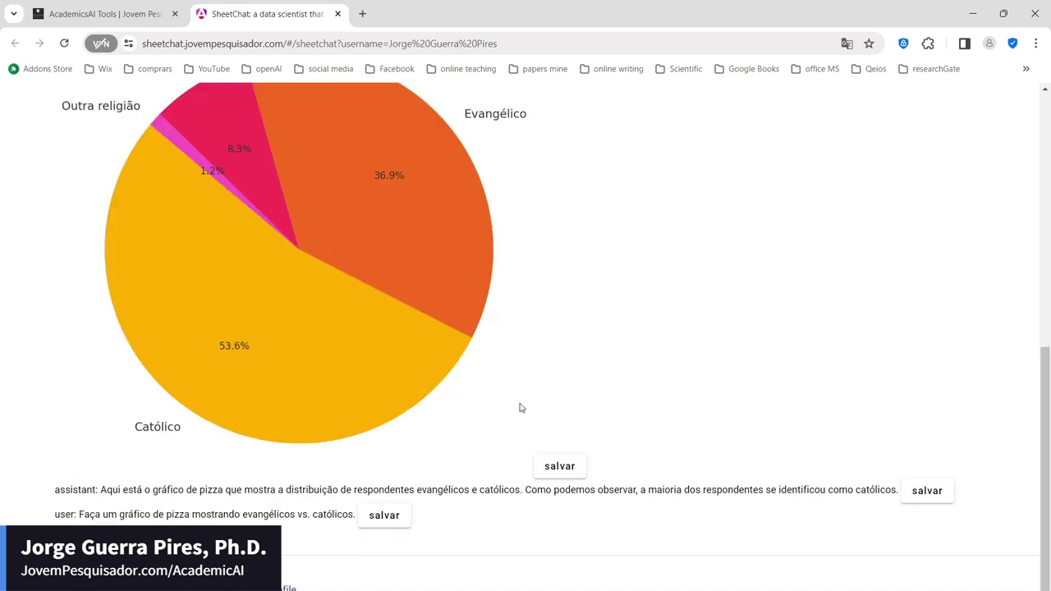
- Save the assistant's text reply about the chart as an annotation under Resultados with the same data source information
scroll(526, 406, "up", 2)
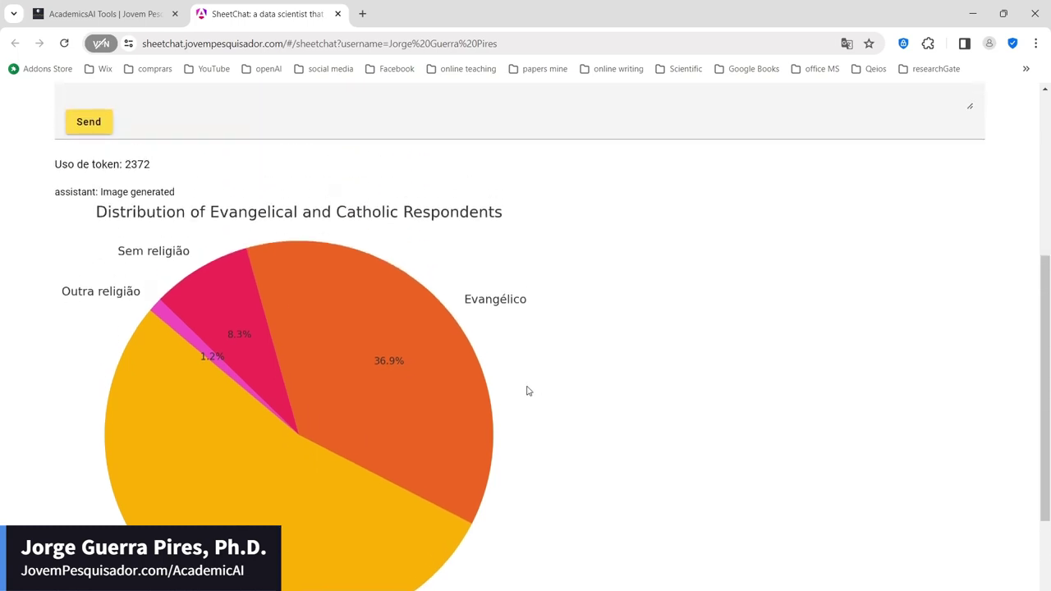
scroll(522, 399, "down", 2)
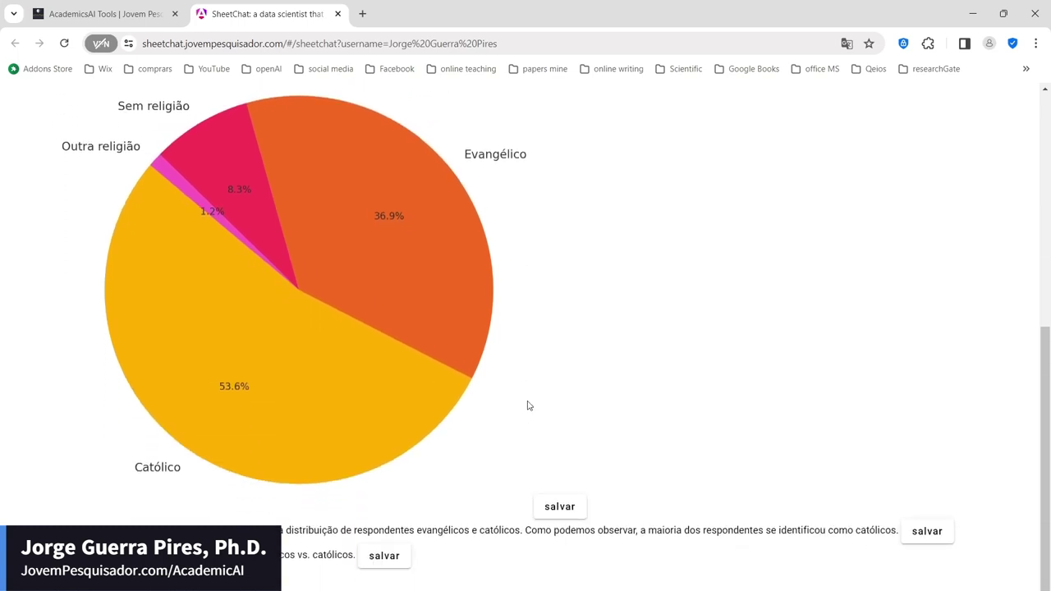
scroll(575, 439, "down", 1)
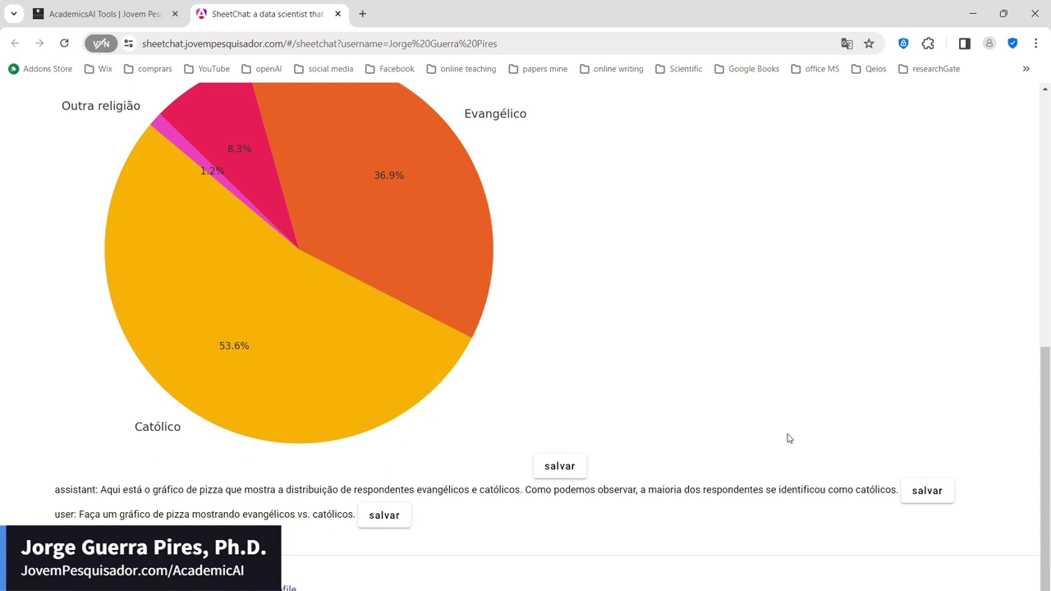
left_click(929, 492)
scroll(626, 521, "down", 2)
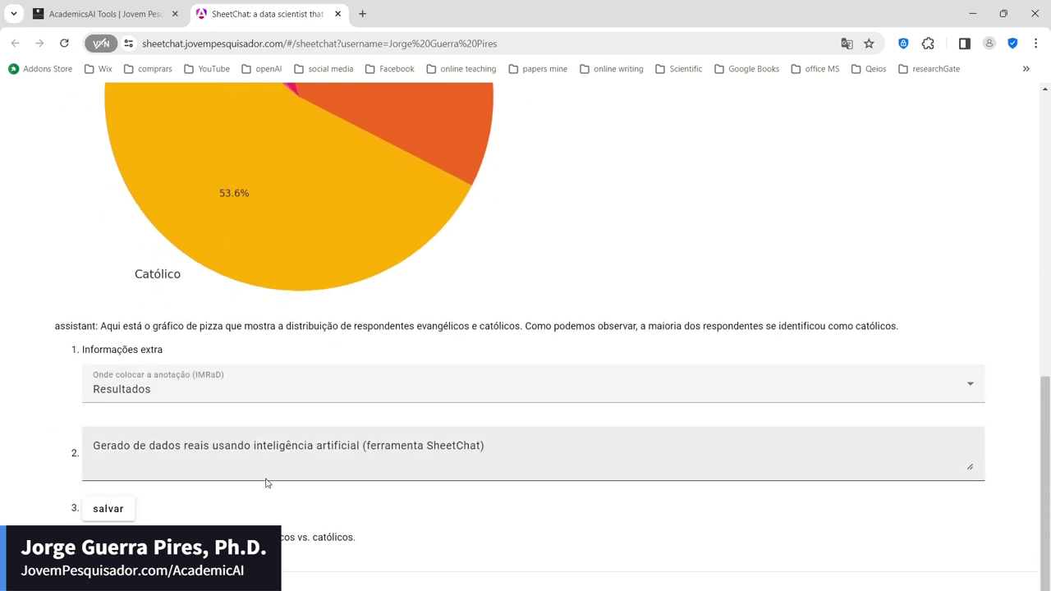
left_click(117, 511)
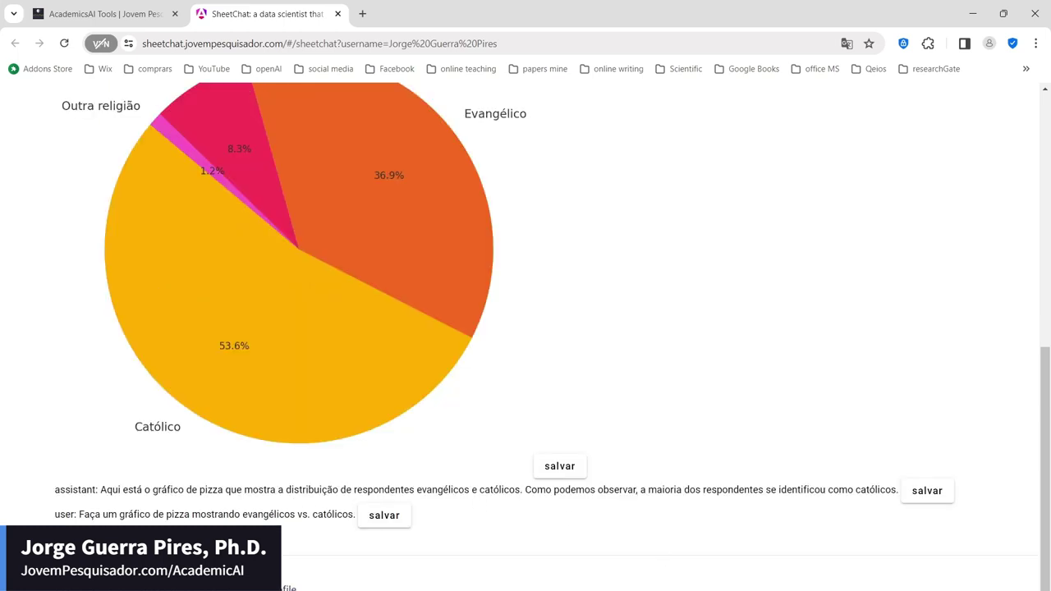
- Start saving the complete conversation and name it "Análise entre evangélicos e católicos (Eleições municipais, Ouro Preto, 2024)"
scroll(584, 436, "up", 3)
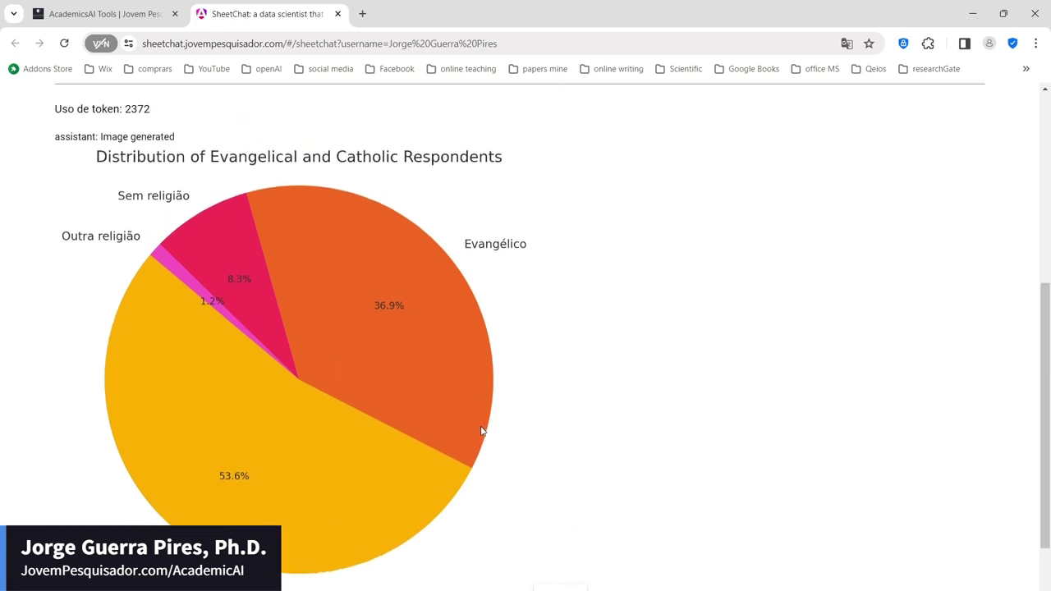
scroll(510, 467, "down", 3)
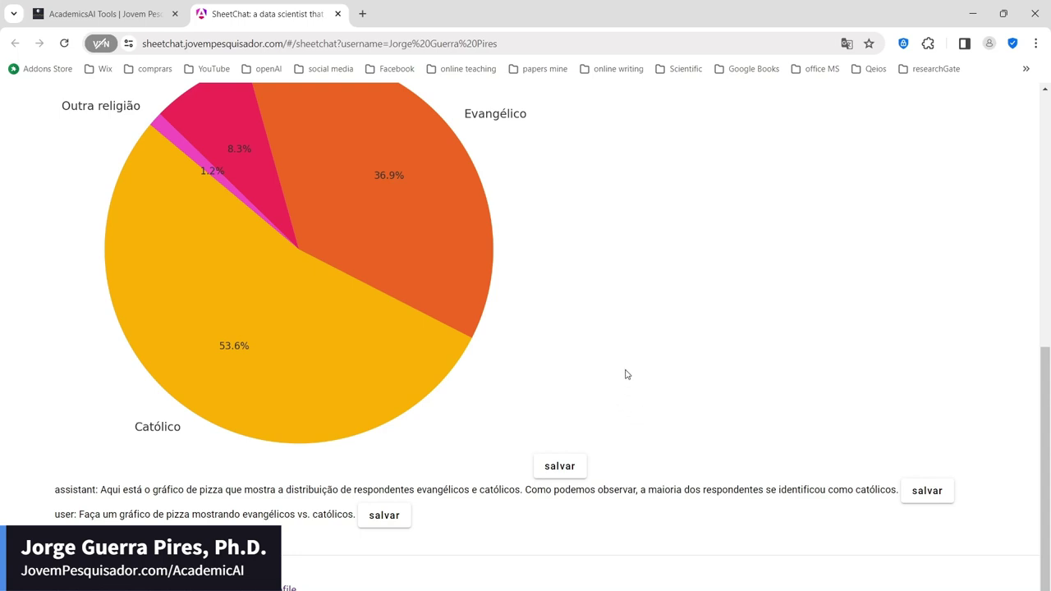
scroll(567, 252, "up", 4)
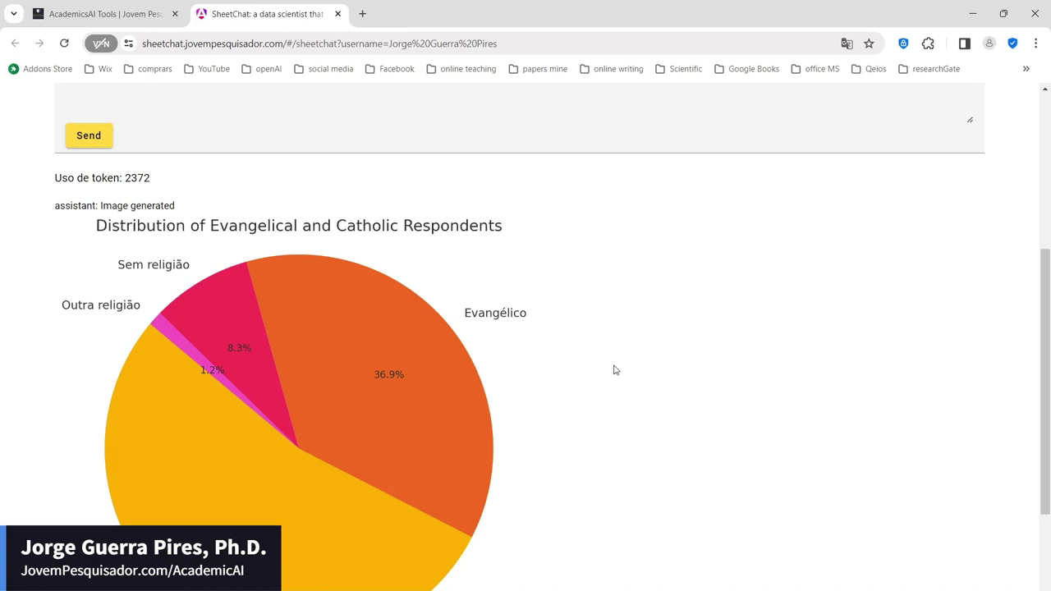
scroll(614, 361, "up", 3)
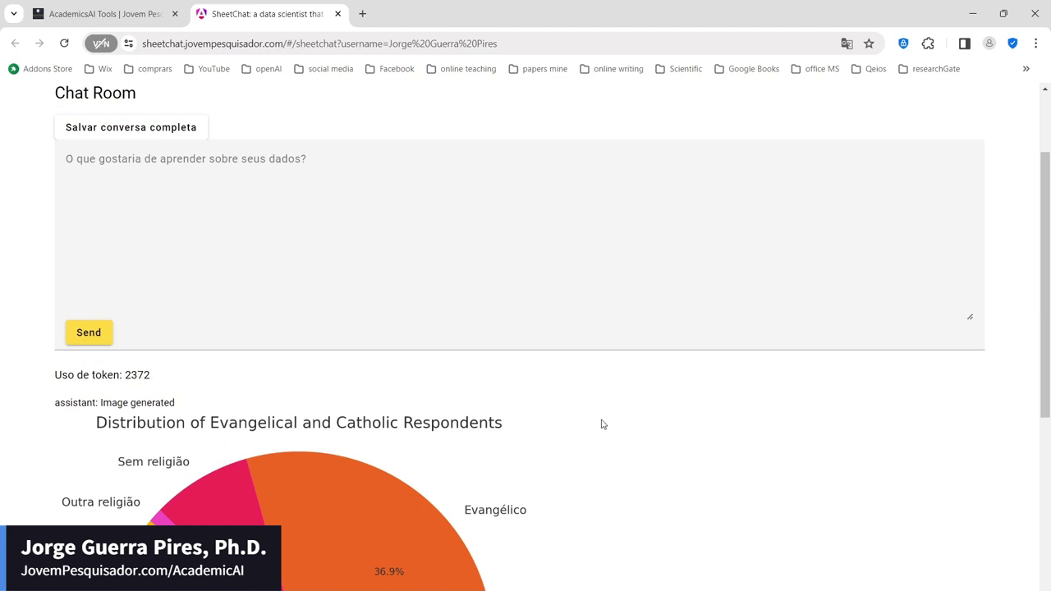
scroll(594, 424, "up", 2)
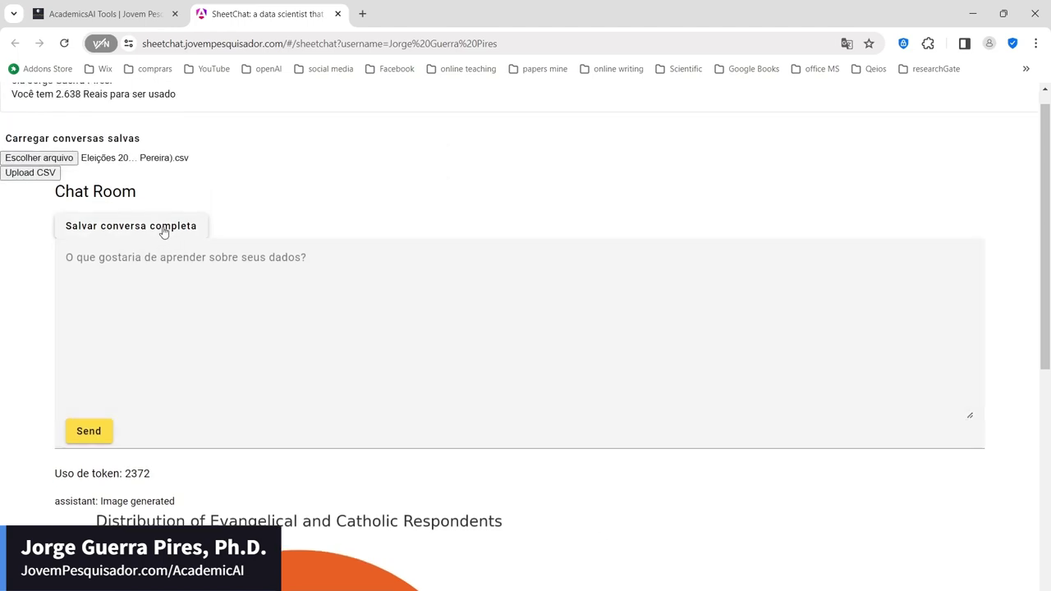
left_click(164, 234)
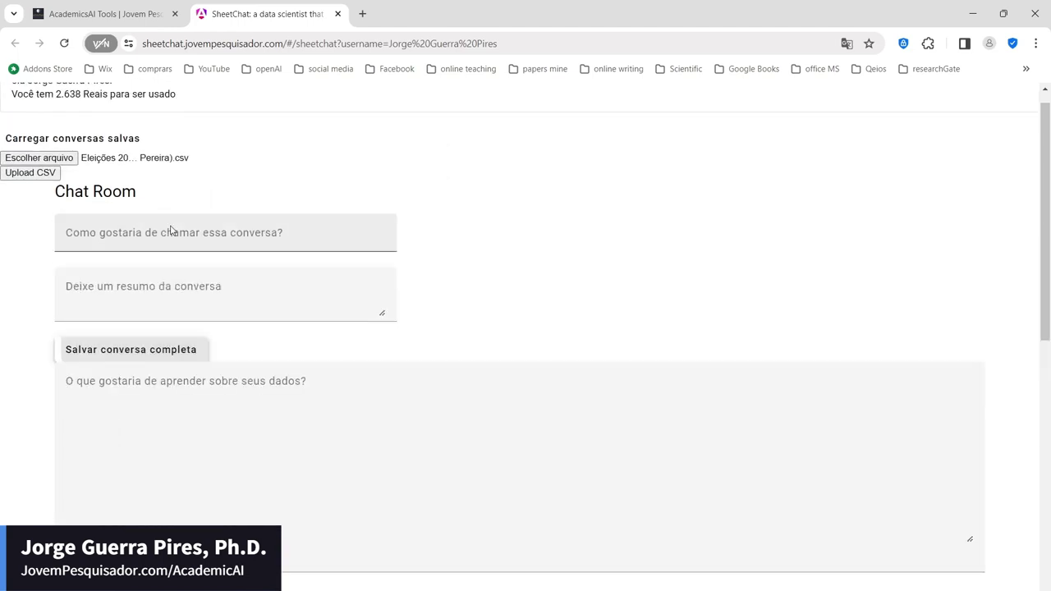
left_click(272, 232)
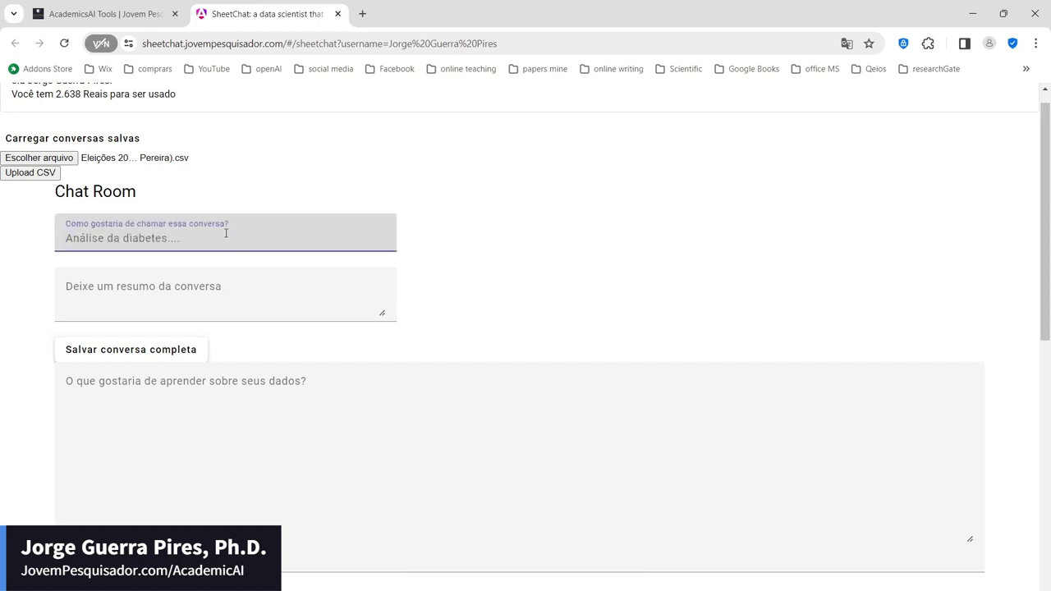
type("À")
type("n")
key("BackSpace")
key("BackSpace")
type("AN")
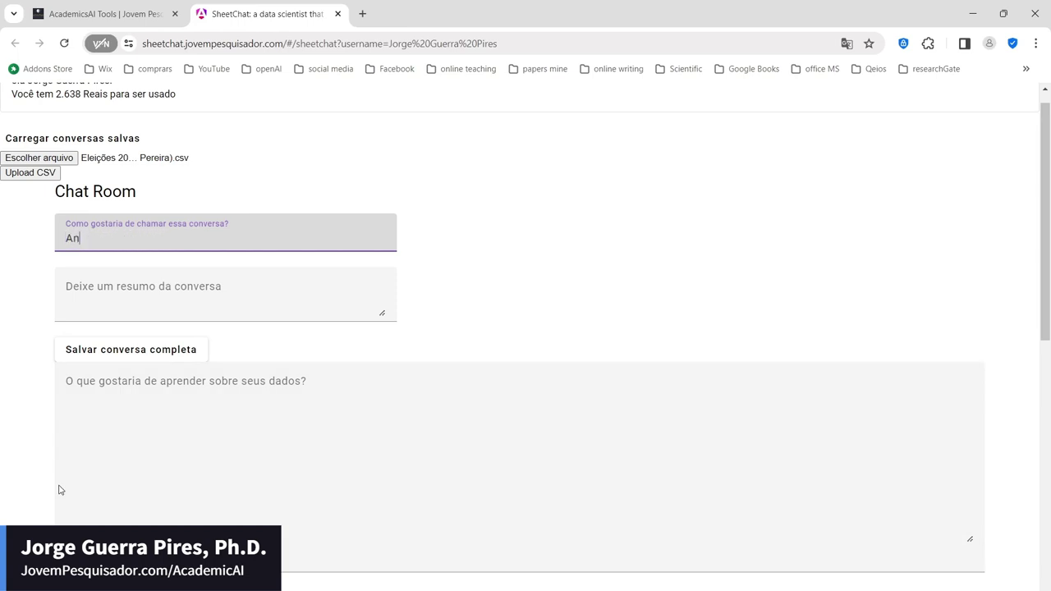
type("álise entre evangélicos e ca")
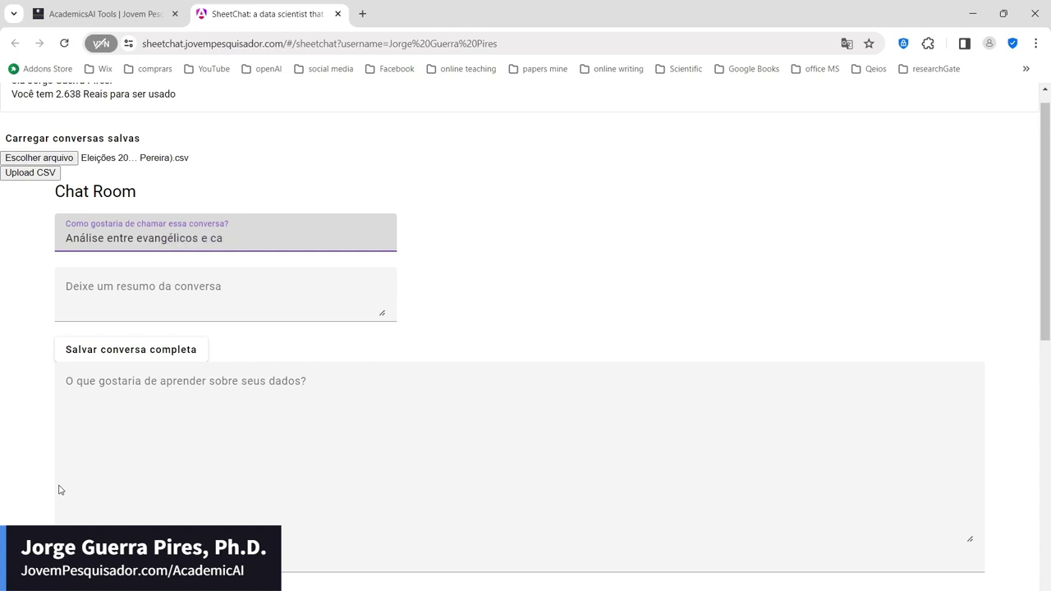
type("nólicos (Eleições ")
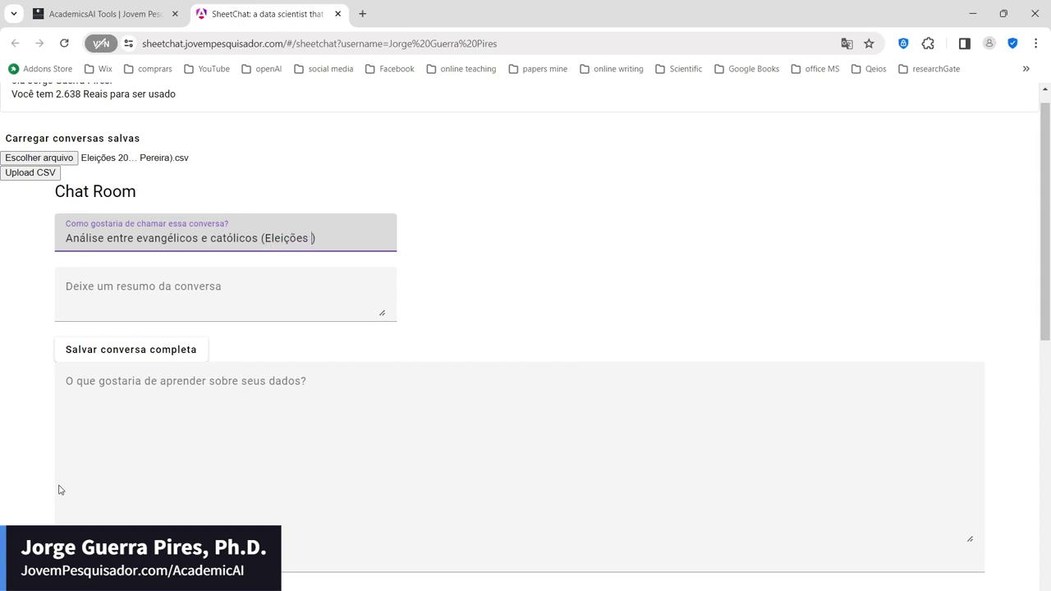
type("manu")
type("cipais")
key("BackSpace")
key("BackSpace")
key("BackSpace")
key("BackSpace")
key("BackSpace")
key("BackSpace")
key("BackSpace")
key("BackSpace")
key("BackSpace")
key("BackSpace")
type("unicipais, OU")
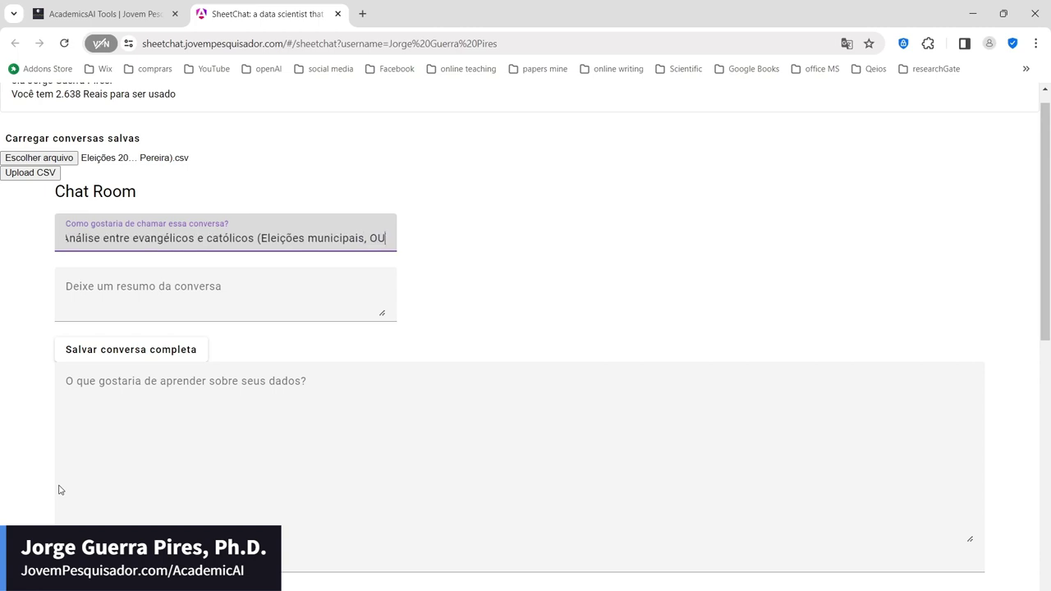
key("BackSpace")
type("uro ")
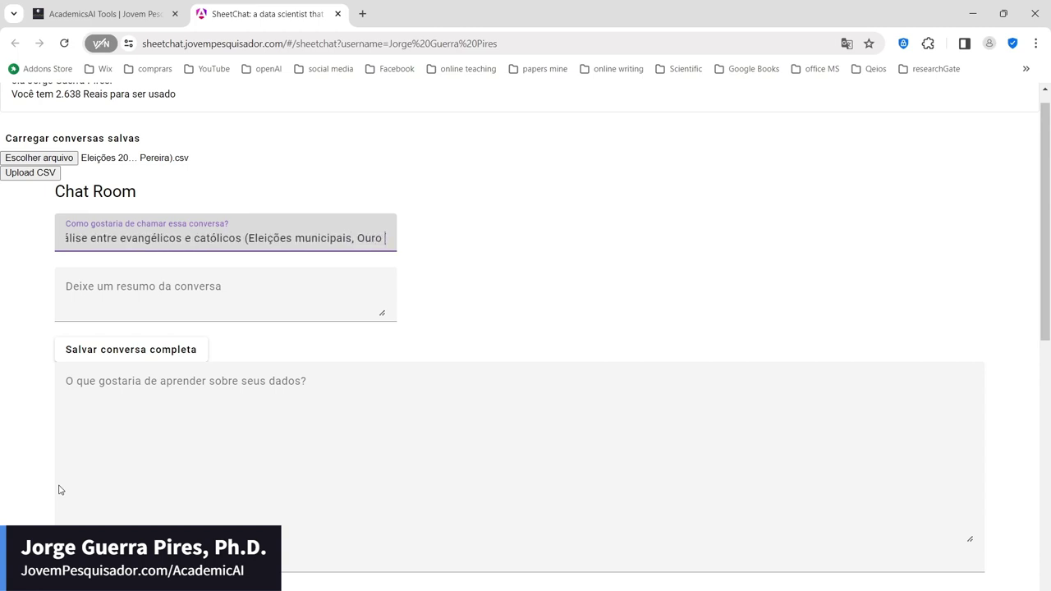
type("Preto, 2024")
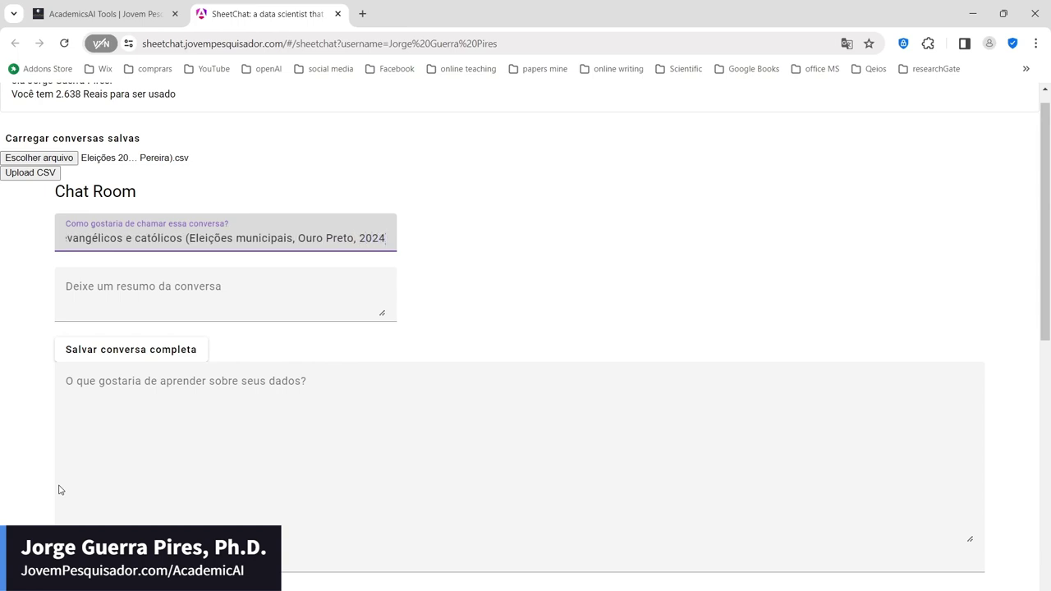
type(")")
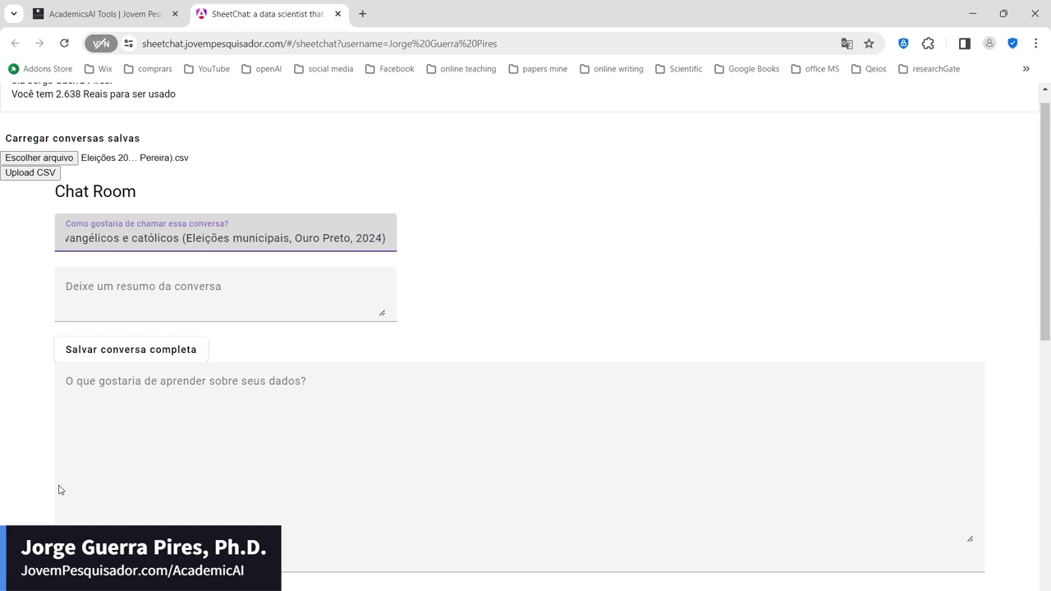
- Begin the conversation summary with "Neste estudo, eu amostrei a intenção de voto de pessoas em Antônio Pereira, Ouro Preto."
left_click(224, 289)
type("Ne")
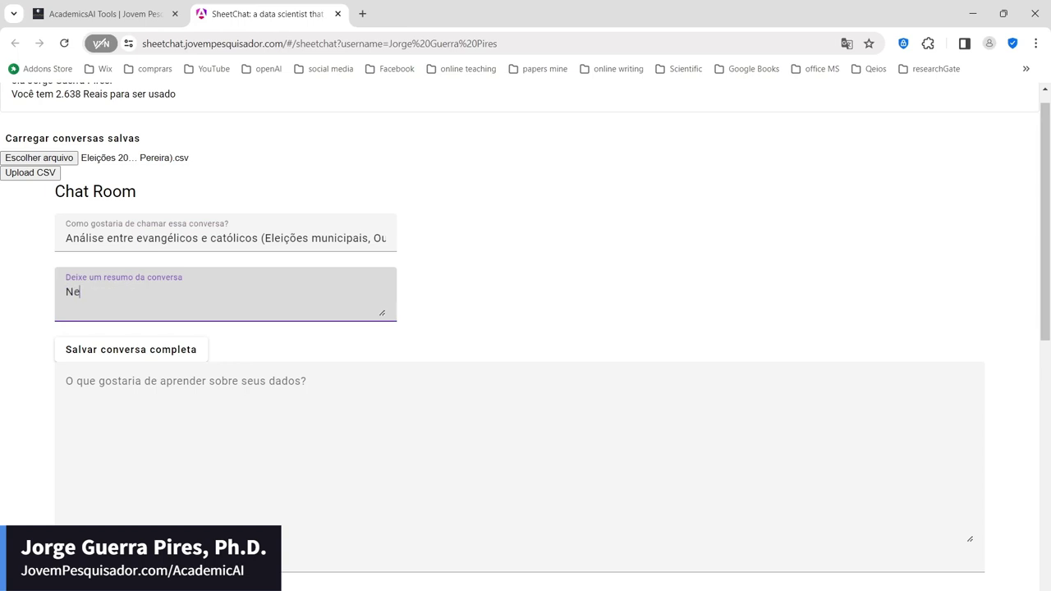
type("ste esrud")
key("BackSpace")
key("BackSpace")
type("i")
type("udo, eu amostrei a")
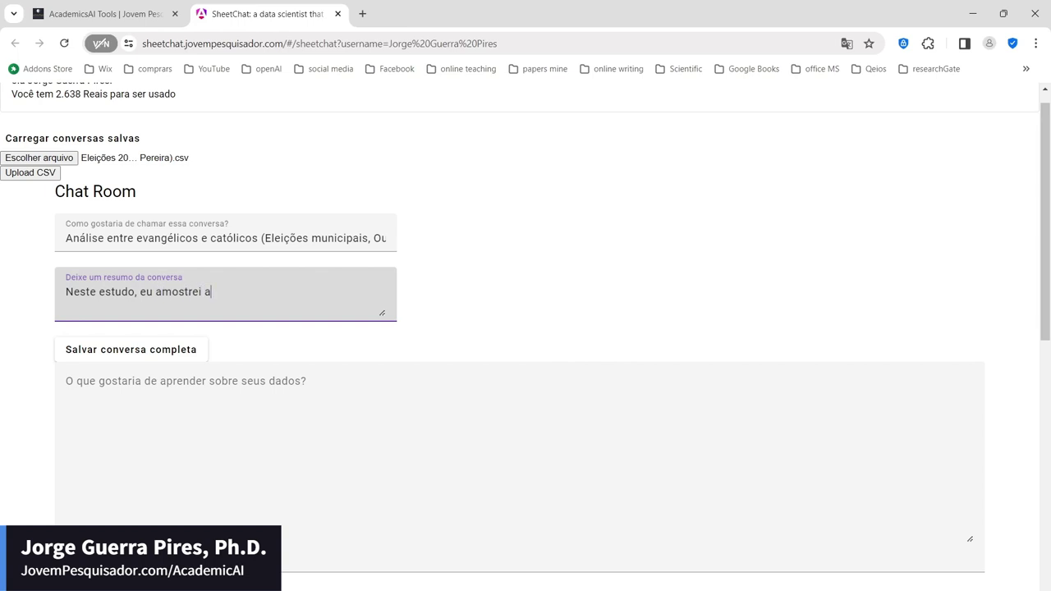
type(" intençao d")
key("BackSpace")
key("BackSpace")
key("BackSpace")
key("BackSpace")
type("ão de voto de pessoas em")
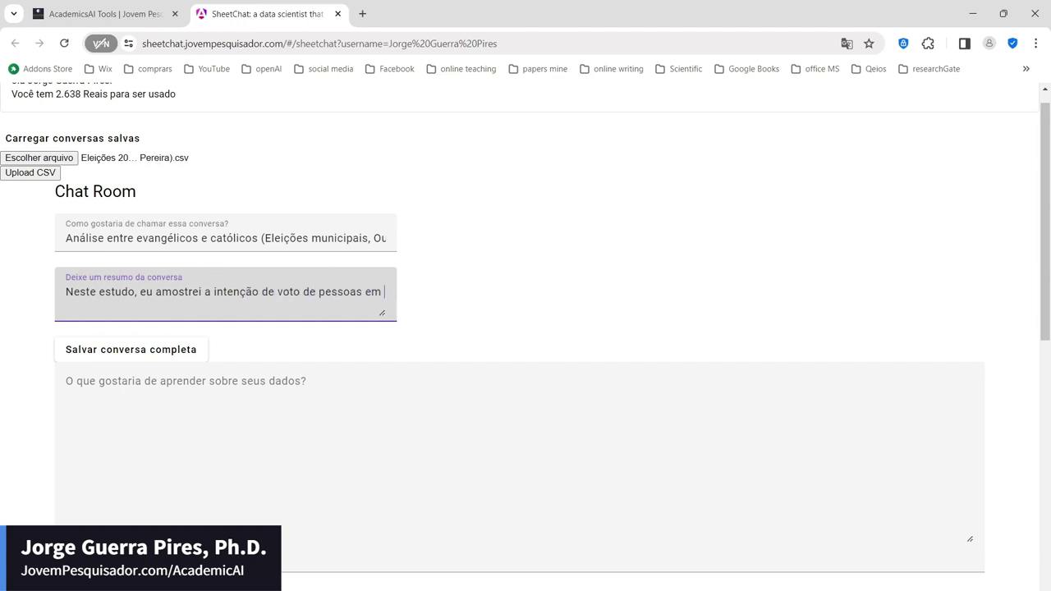
type(" Antônio Pereira, ")
type("ou")
key("BackSpace")
key("BackSpace")
type("OUro Preto. Colotei")
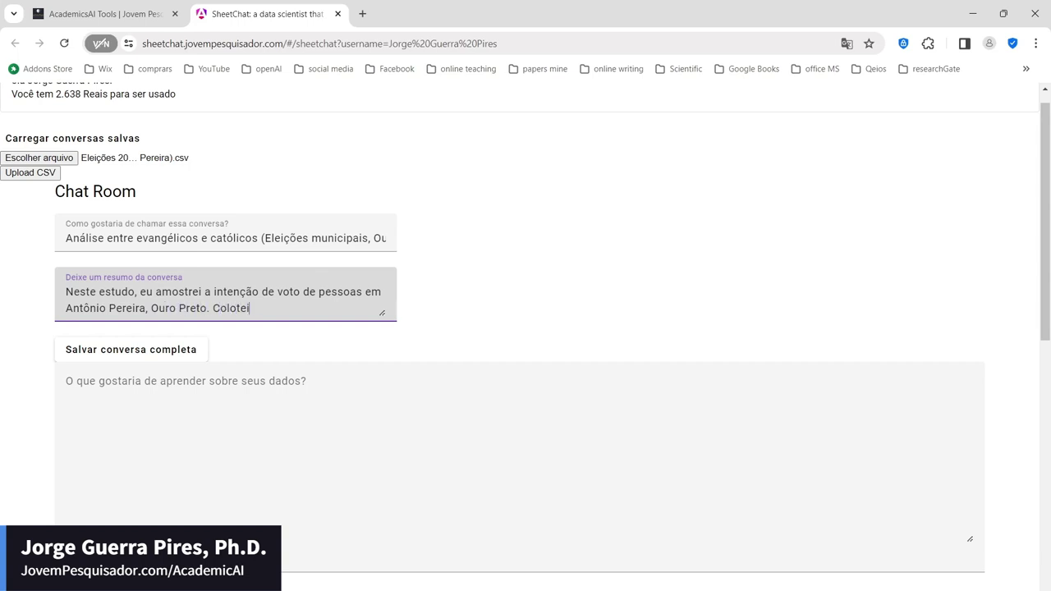
- Finish the summary with "Coletei a religião para estudar polarização religiosa." and save the complete conversation
key("BackSpace")
type("ei a religião para esrudar")
key("BackSpace")
key("BackSpace")
key("BackSpace")
key("BackSpace")
key("BackSpace")
type("tudar")
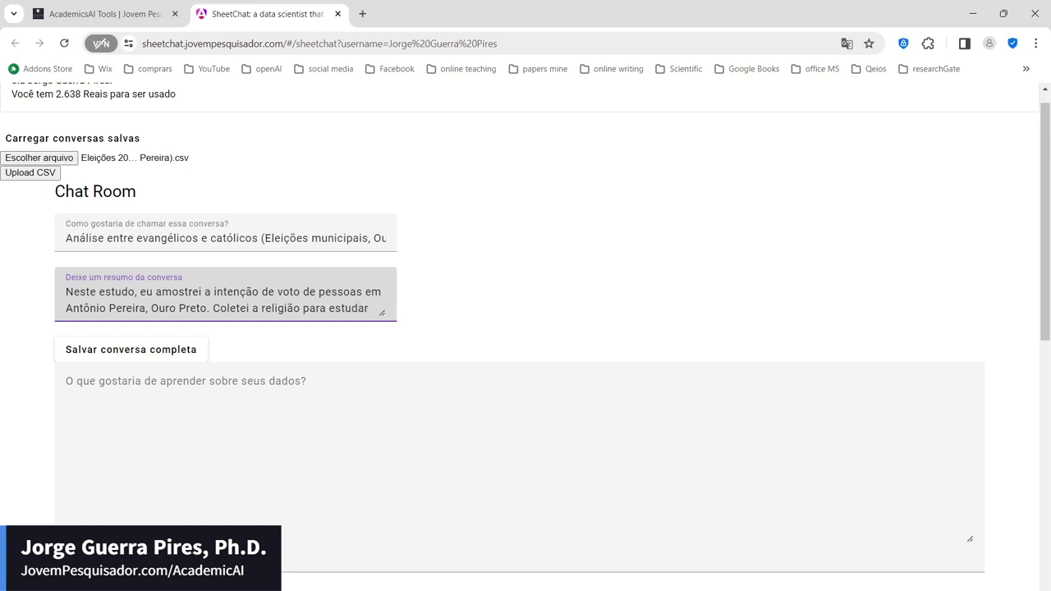
type(" poliaz")
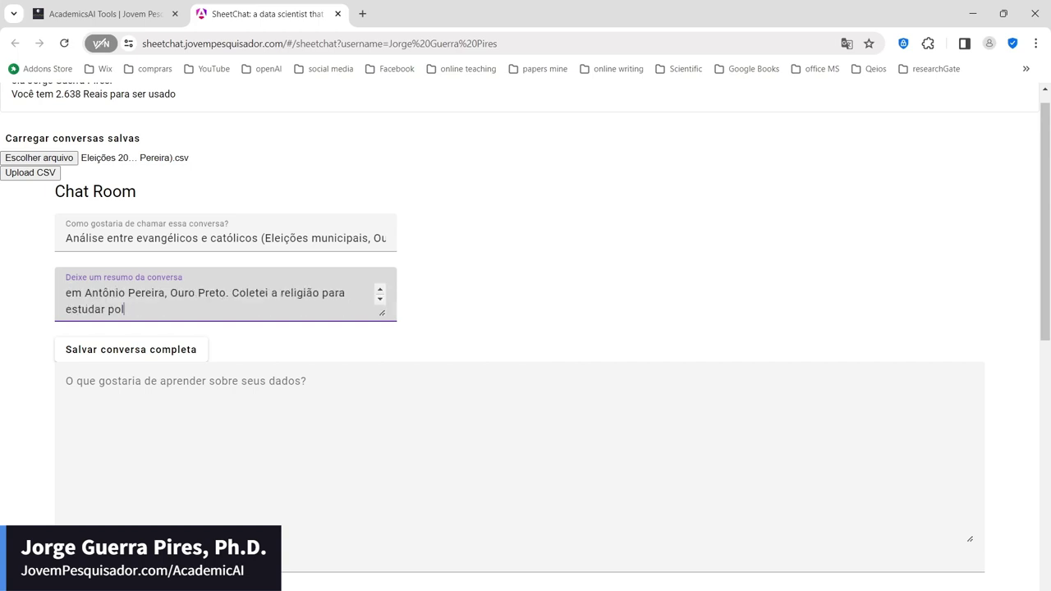
type("arização religiosa.")
left_click(201, 353)
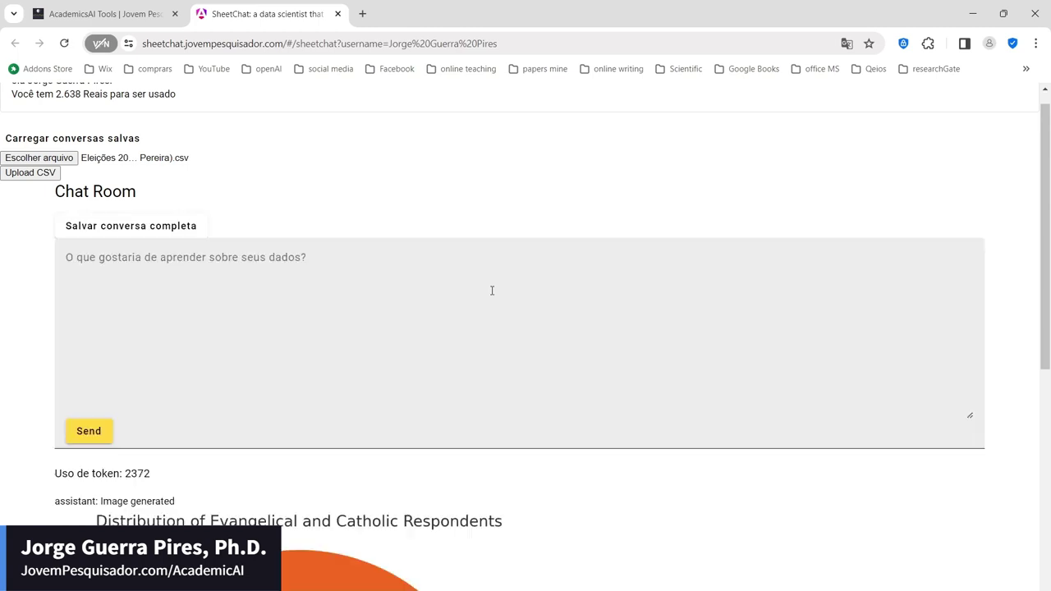
- Open the saved conversations list and find the "Análise entre evangélicos e católicos" card
scroll(348, 345, "down", 2)
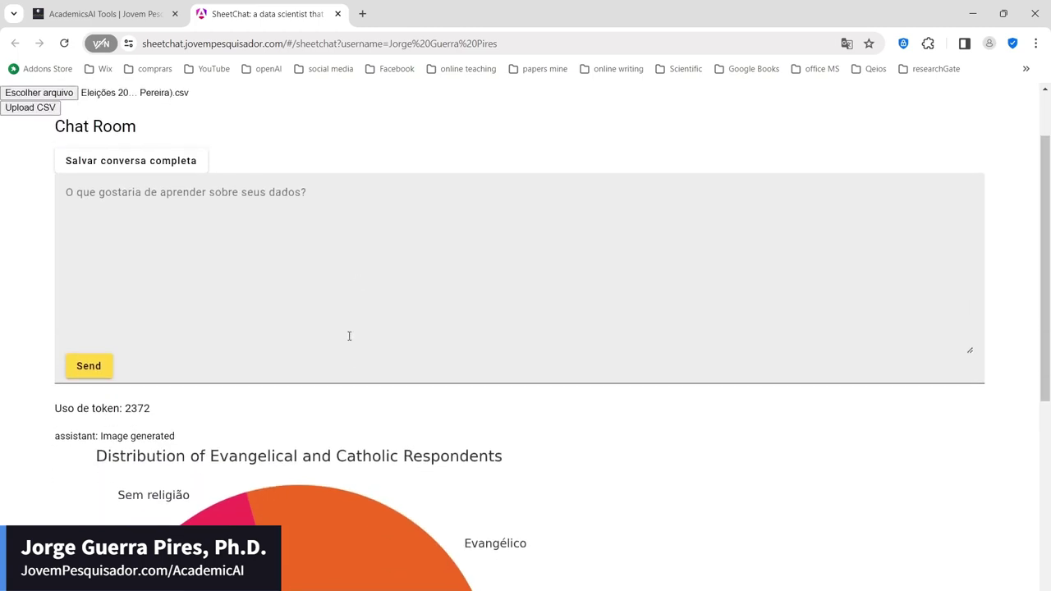
scroll(345, 320, "up", 2)
scroll(228, 476, "down", 3)
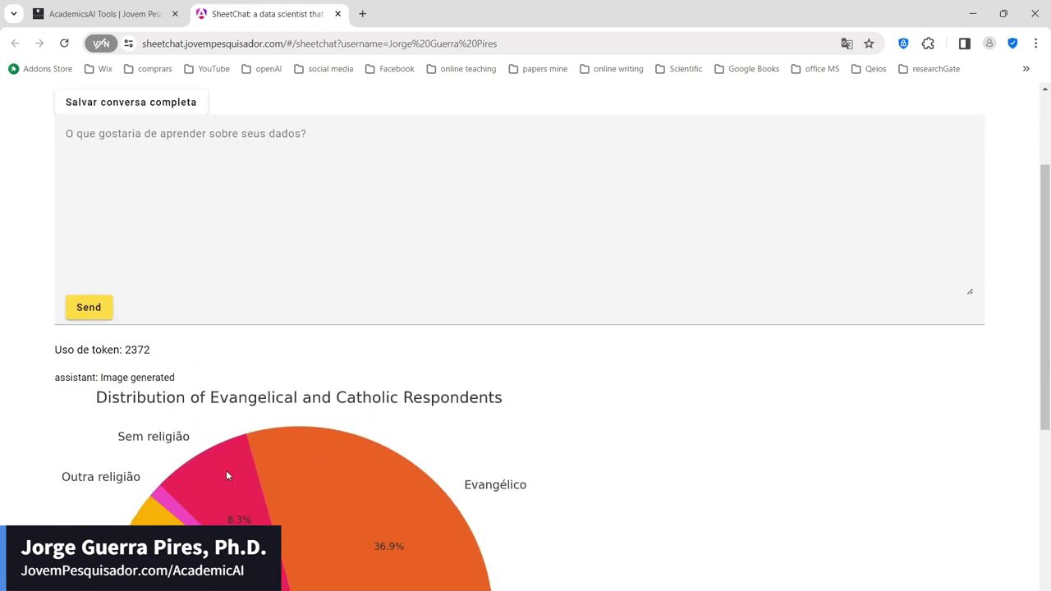
scroll(222, 390, "up", 3)
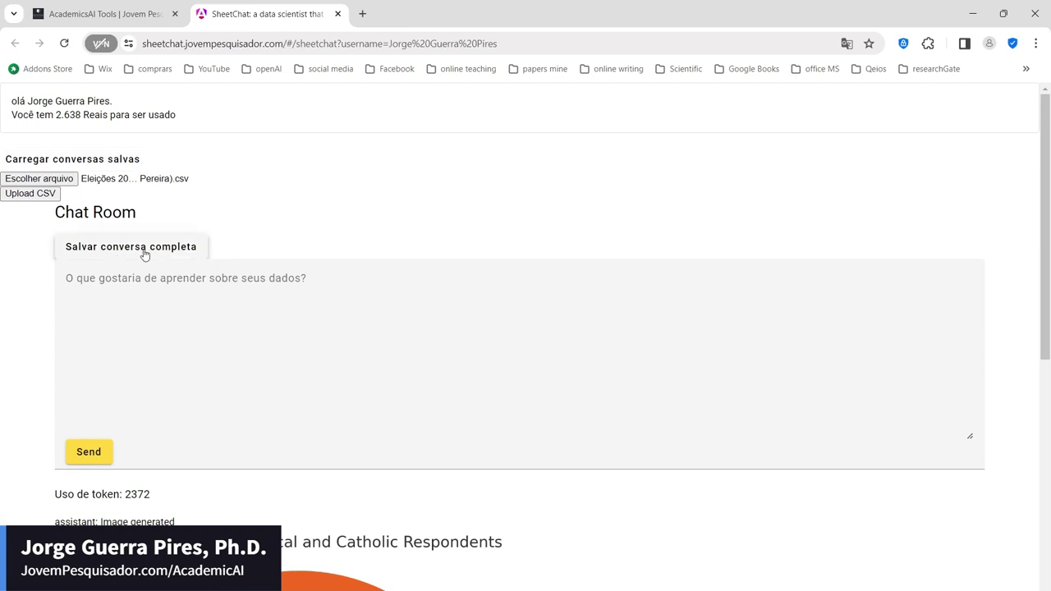
left_click(129, 159)
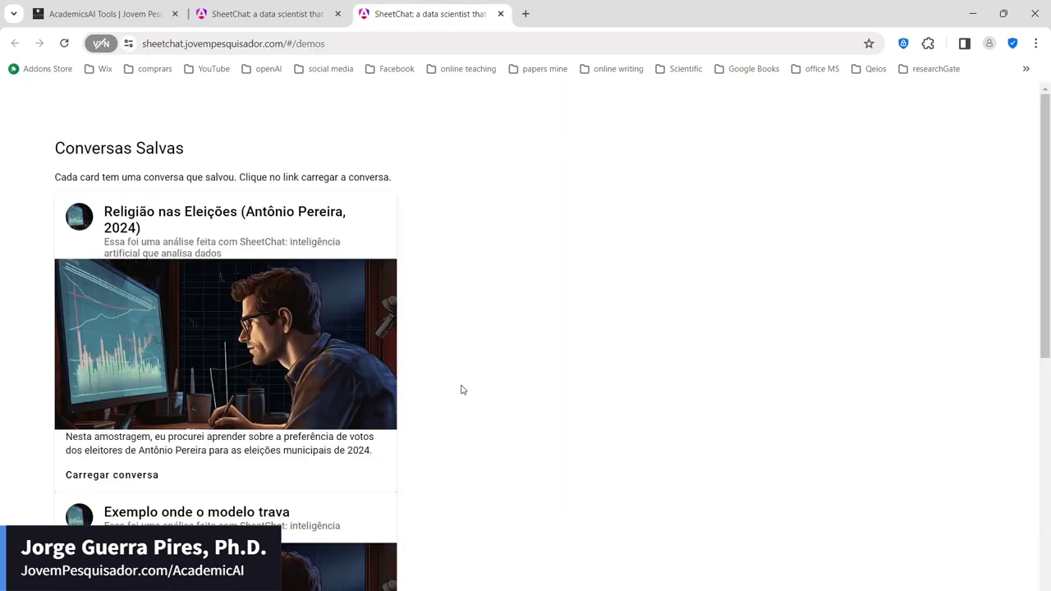
scroll(470, 342, "down", 4)
scroll(470, 341, "down", 2)
scroll(469, 342, "up", 6)
scroll(397, 410, "down", 3)
scroll(401, 328, "down", 3)
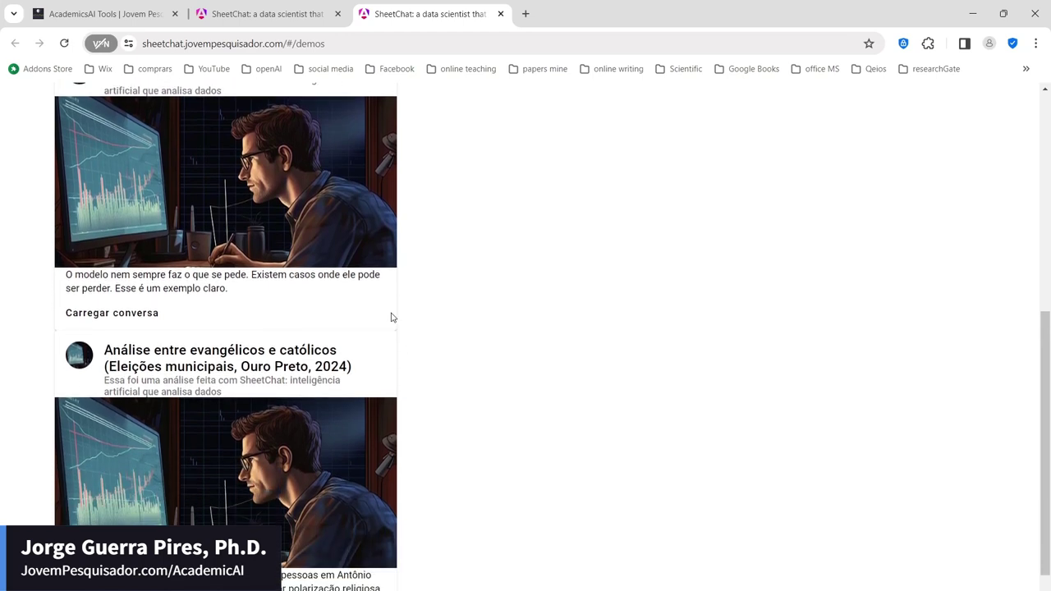
- Check the title and summary on the "Análise entre evangélicos e católicos" card and load that conversation
left_click_drag(375, 336, 105, 320)
right_click(186, 324)
left_click(430, 317)
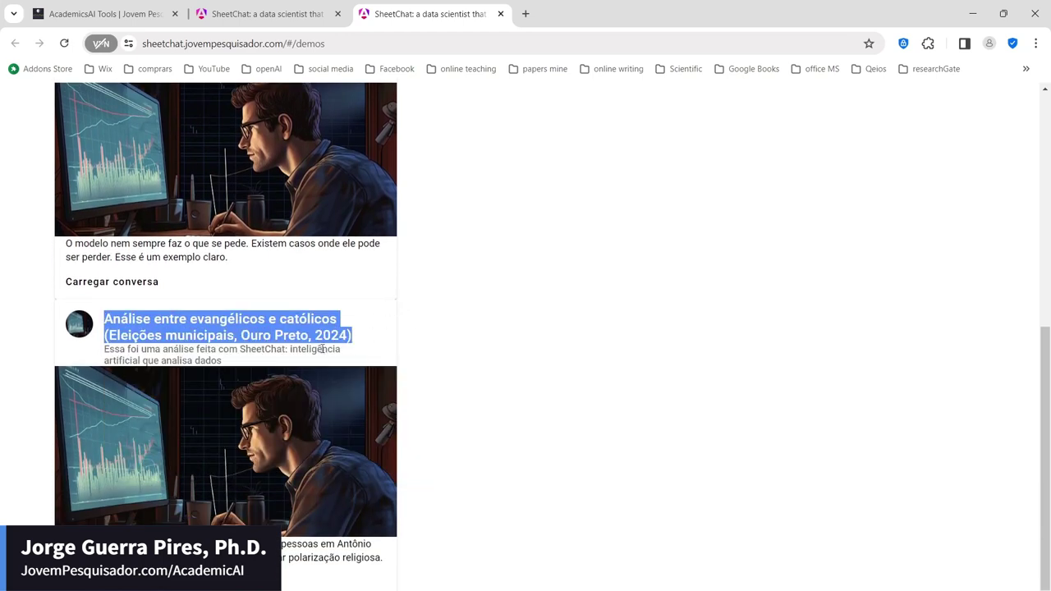
right_click(217, 371)
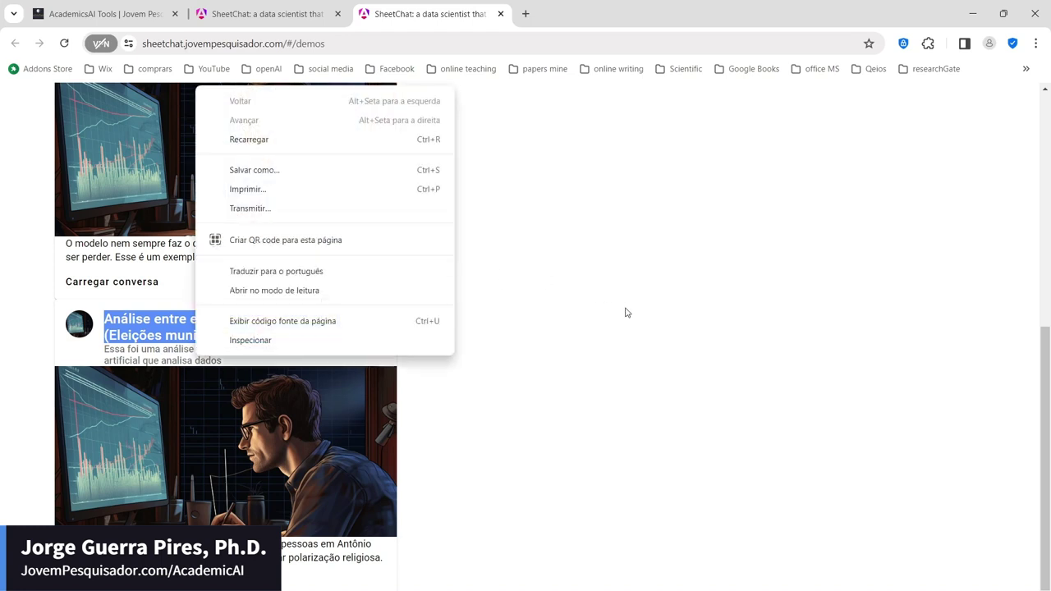
left_click(624, 307)
scroll(255, 451, "down", 1)
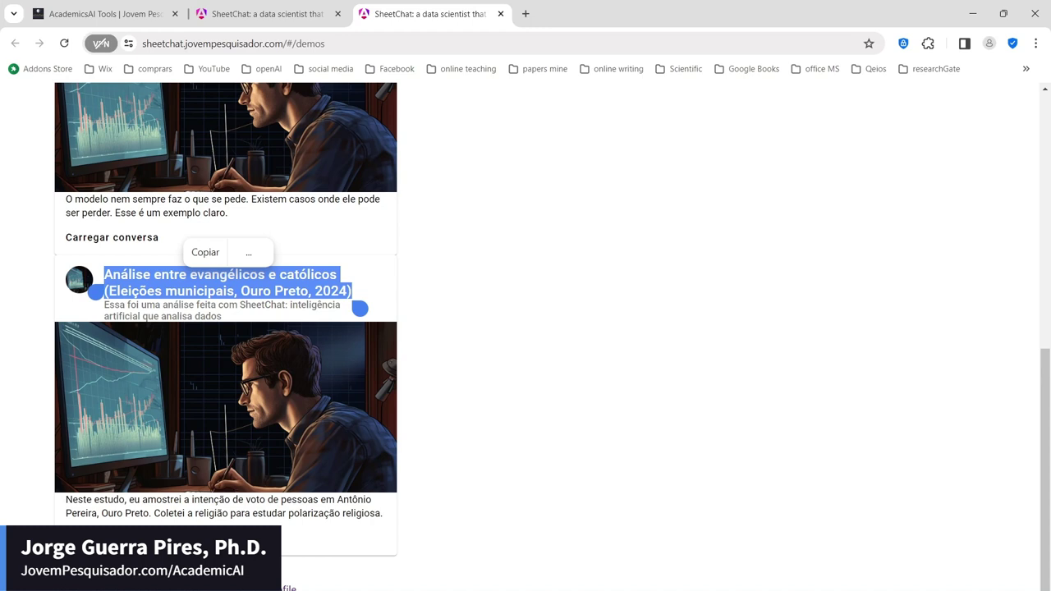
left_click_drag(67, 501, 384, 514)
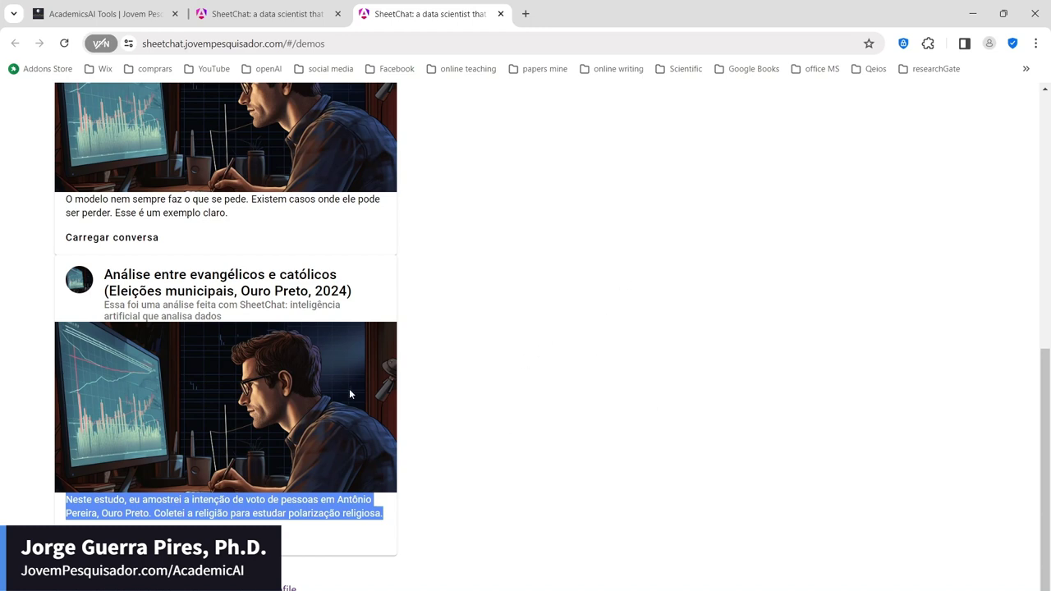
scroll(361, 402, "up", 3)
scroll(365, 272, "down", 3)
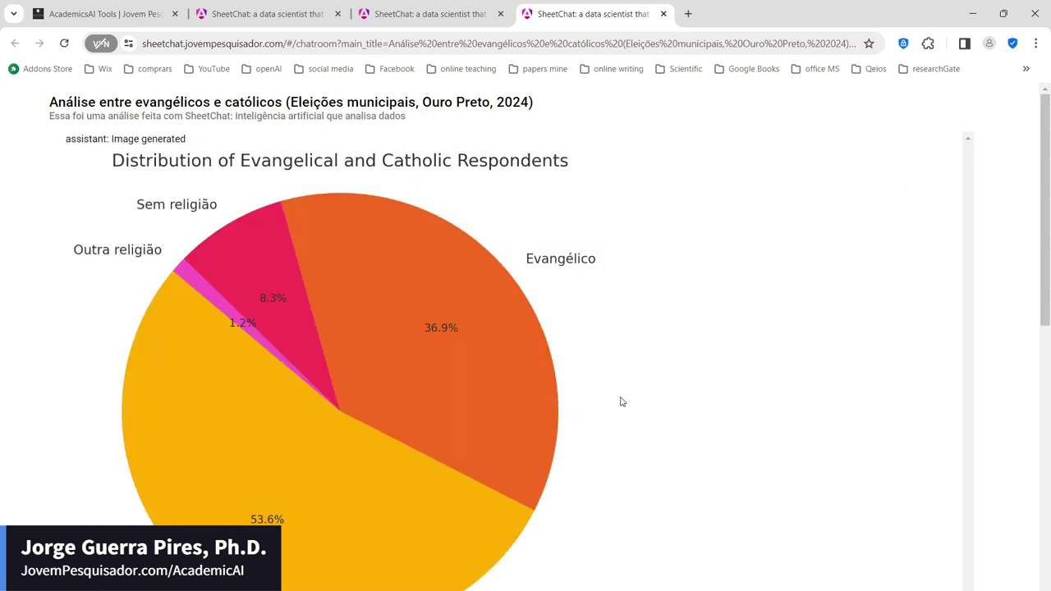
- Review the loaded conversation's pie chart, assistant reply and original prompt, and return to the chat room page
scroll(541, 429, "down", 4)
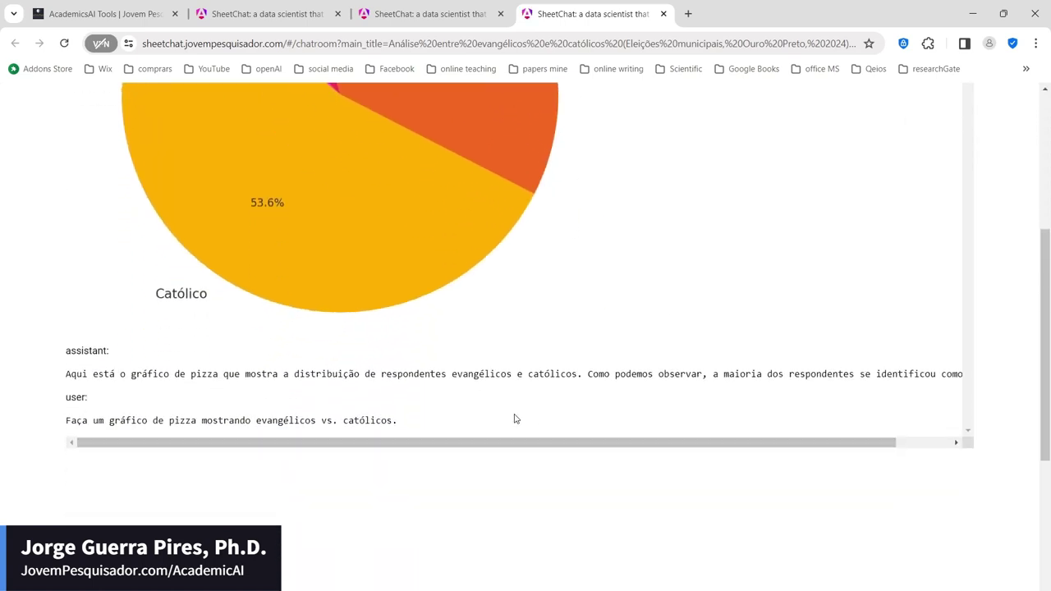
left_click_drag(411, 424, 66, 428)
right_click(66, 427)
left_click(265, 321)
scroll(534, 275, "up", 2)
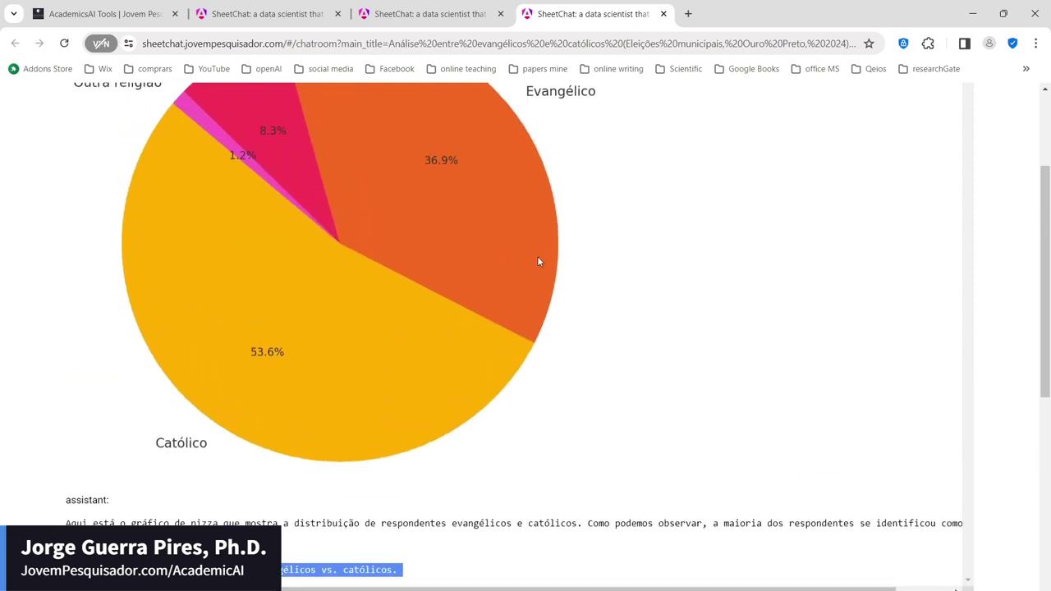
scroll(533, 275, "up", 2)
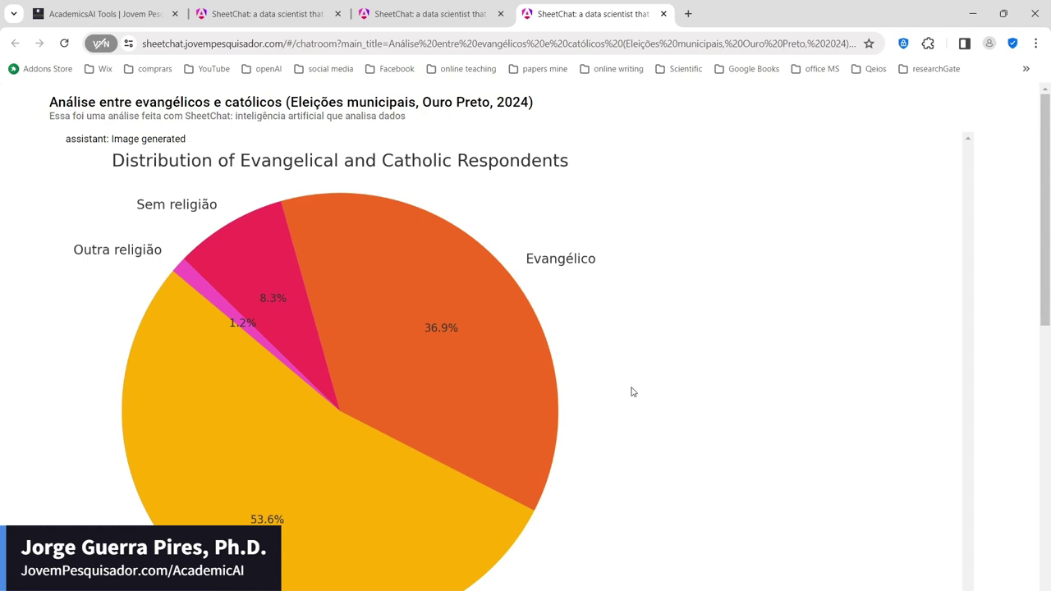
left_click(396, 11)
left_click(312, 14)
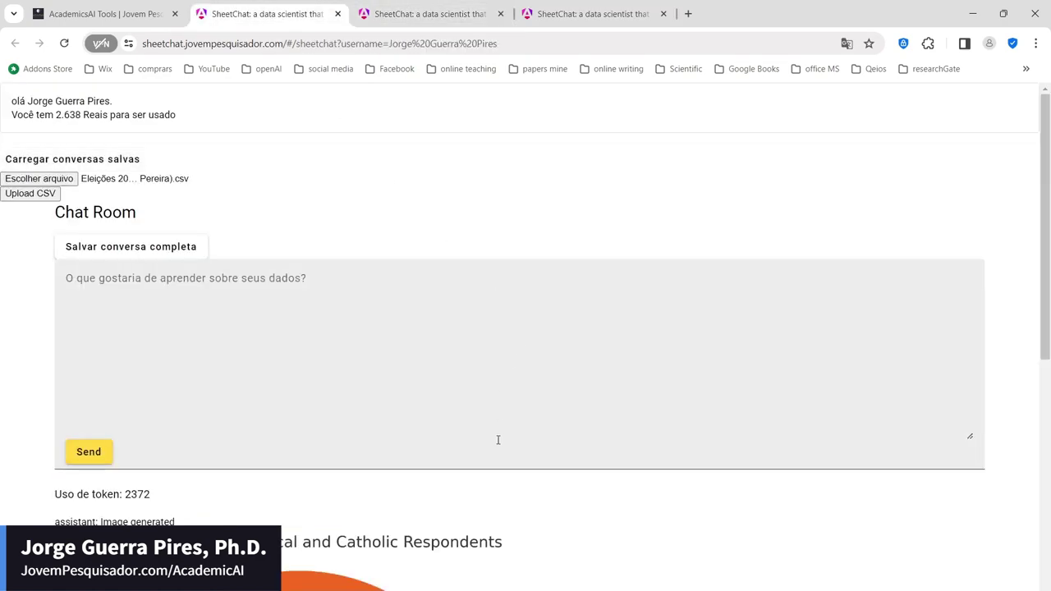
- Save the religion pie chart as an annotation in the Resultados section, using the prefilled source note and chart description
scroll(513, 459, "down", 3)
scroll(517, 452, "down", 4)
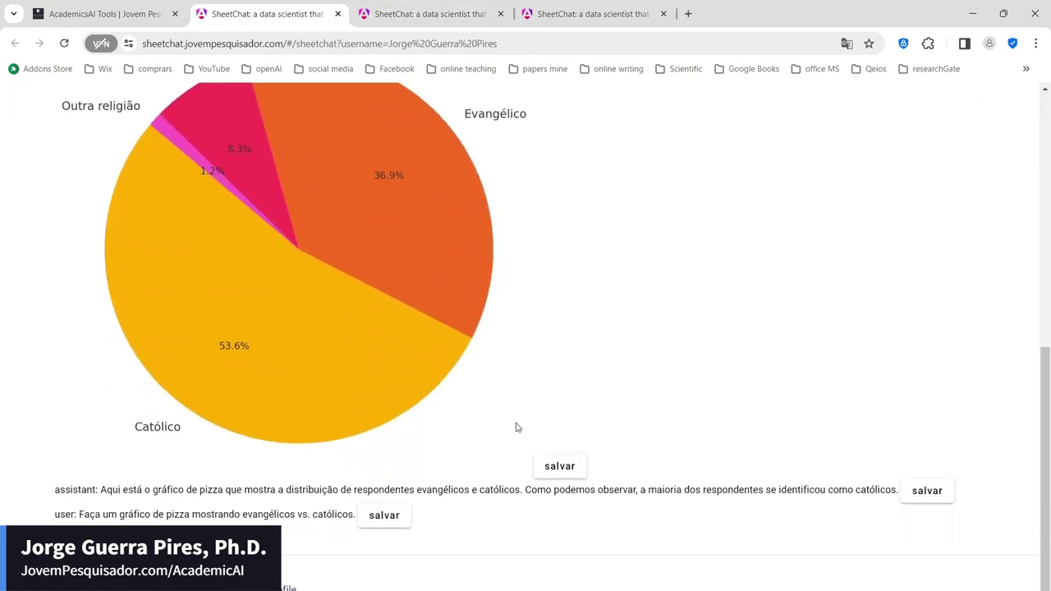
scroll(522, 420, "up", 2)
scroll(288, 366, "up", 2)
scroll(521, 399, "down", 3)
left_click(555, 466)
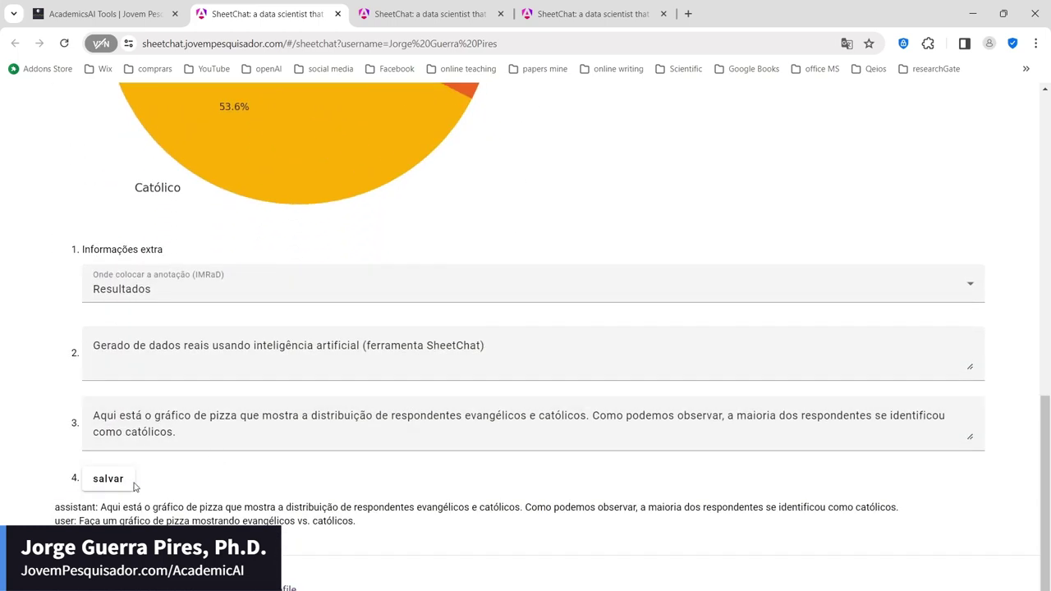
left_click(131, 484)
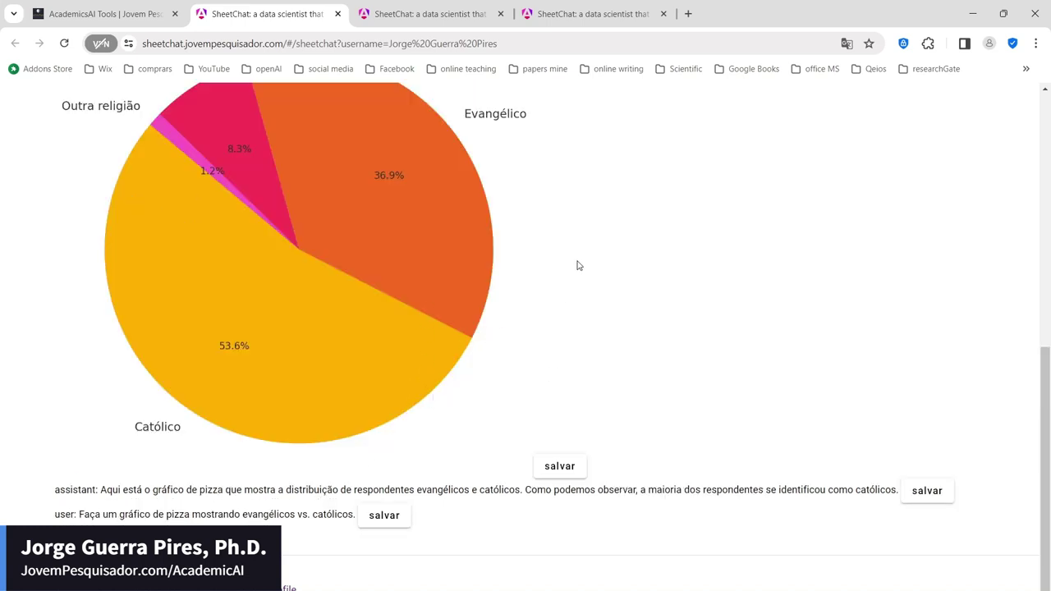
scroll(566, 274, "up", 3)
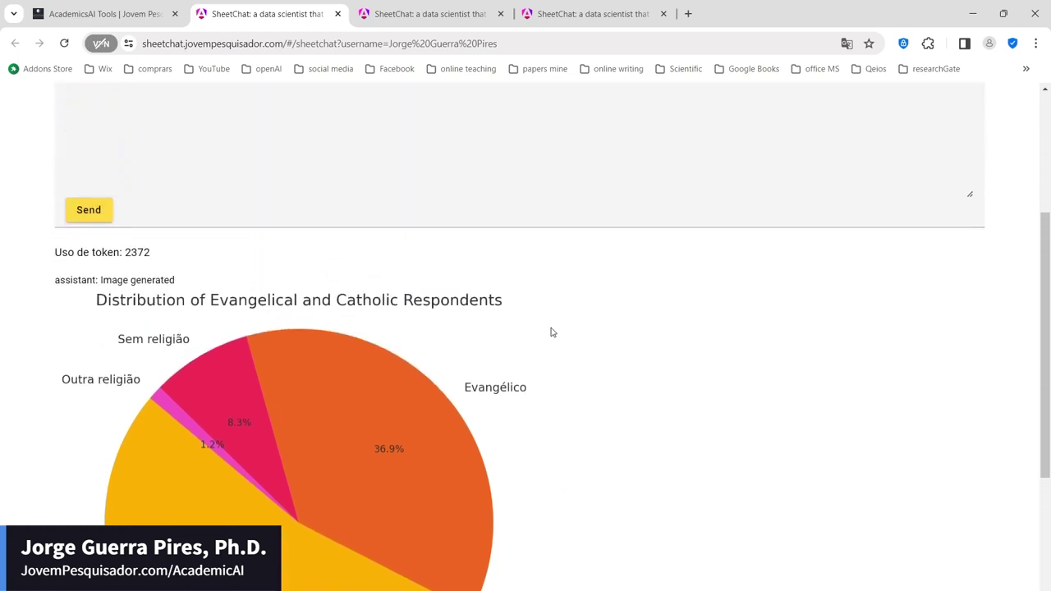
scroll(545, 374, "up", 3)
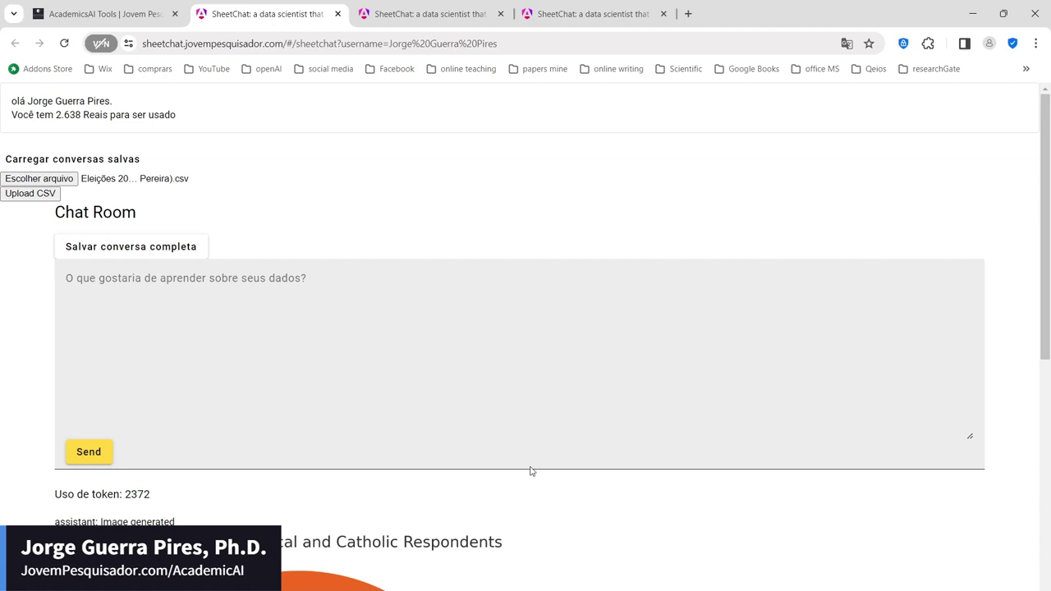
scroll(530, 472, "down", 5)
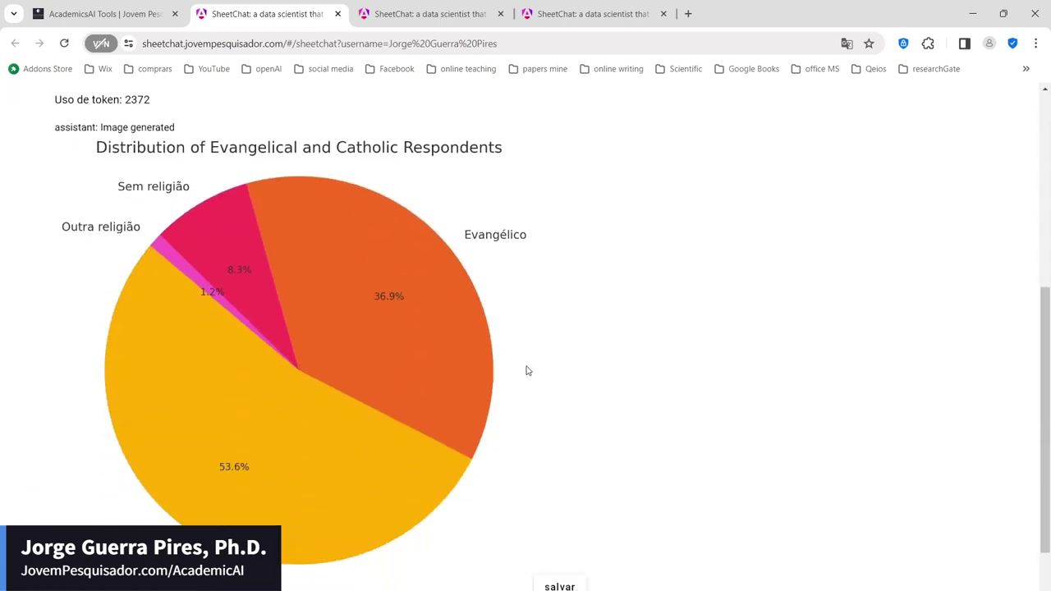